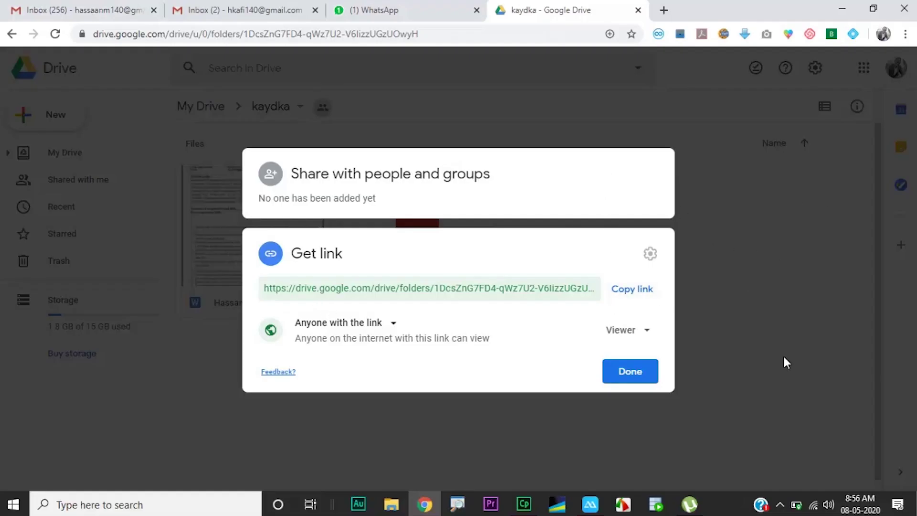
Mark the 15 GB, 100 GB and 1 TB plans on the Drive storage page with red boxes, and clear the marks.
click(375, 197)
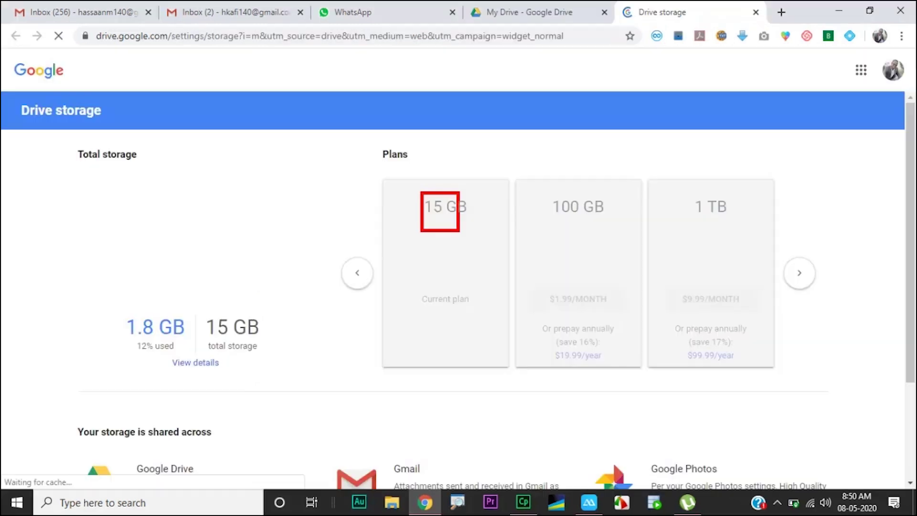
drag(528, 197, 614, 242)
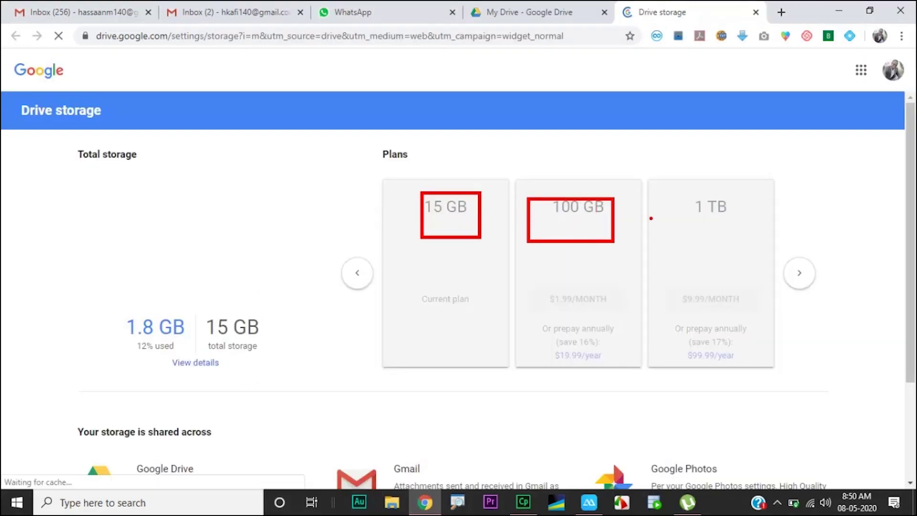
mouse_move(663, 185)
mouse_down()
mouse_move(818, 277)
mouse_move(838, 312)
mouse_up()
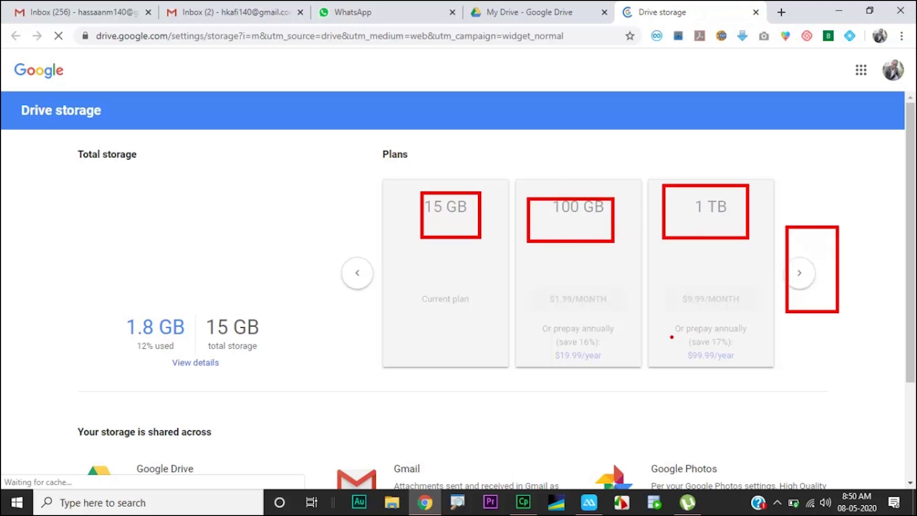
key(Escape)
scroll(411, 317, down, 3)
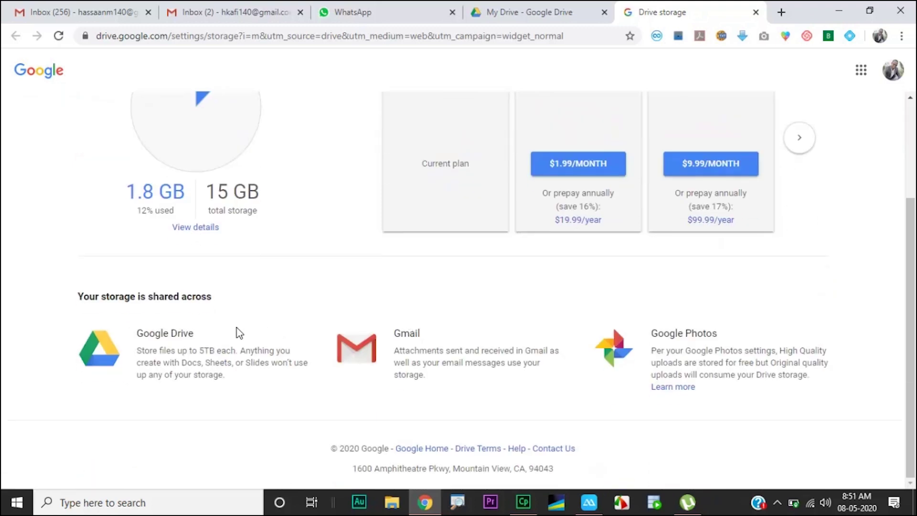
Box the Google Drive entry and its 5TB file limit under the shared storage heading, and close the storage page.
key(ctrl+2)
mouse_move(44, 271)
mouse_down()
mouse_move(285, 398)
mouse_move(323, 403)
mouse_up()
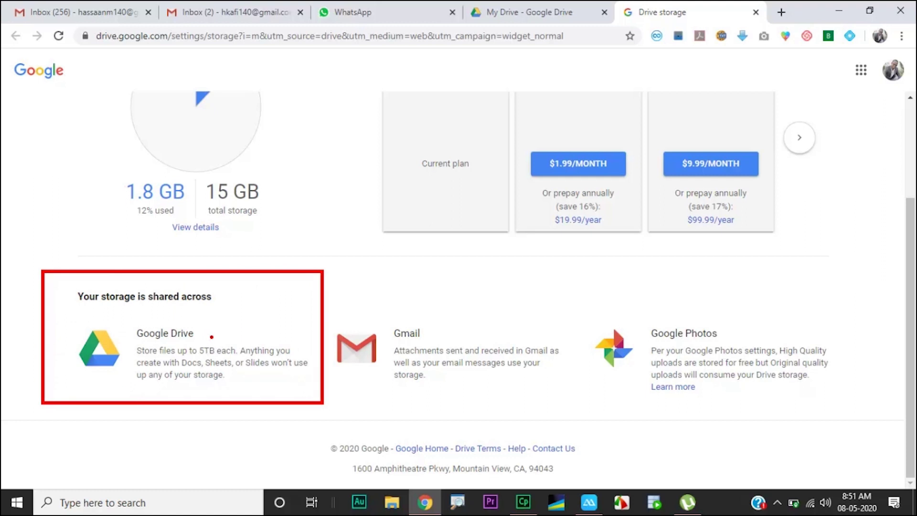
drag(211, 332, 187, 364)
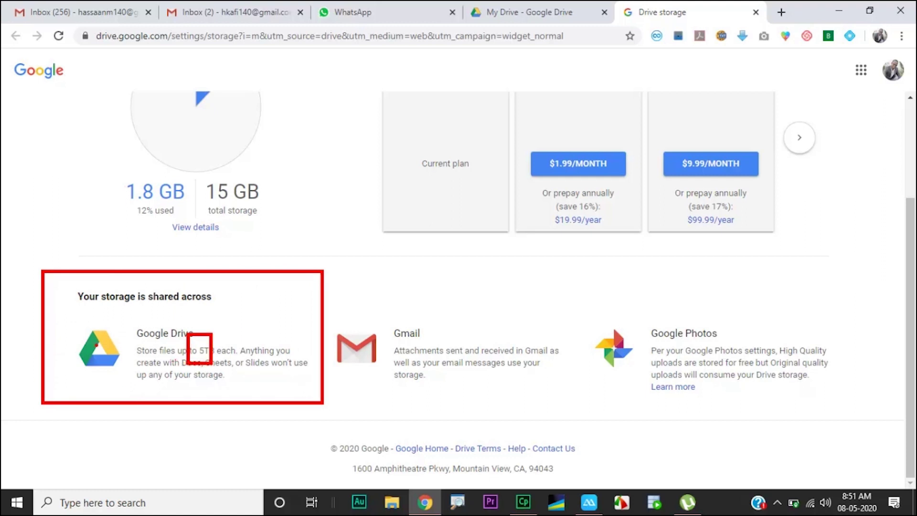
key(Escape)
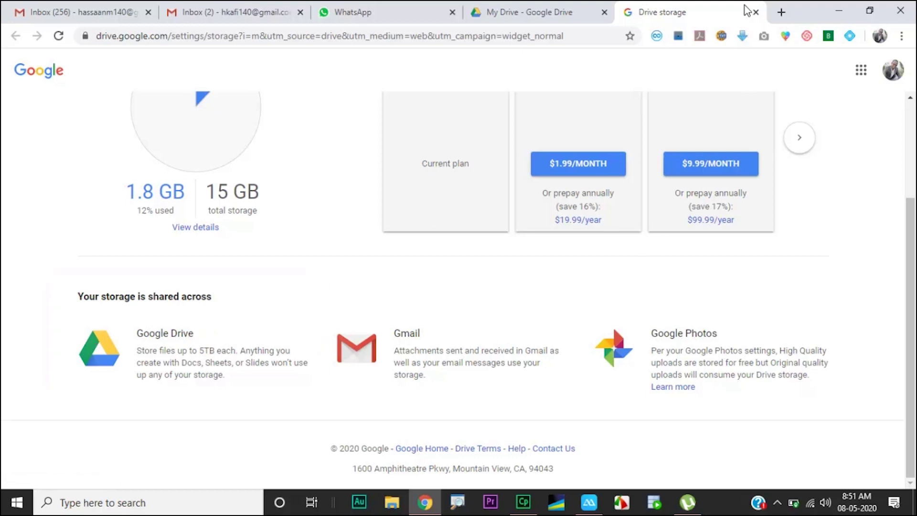
click(755, 14)
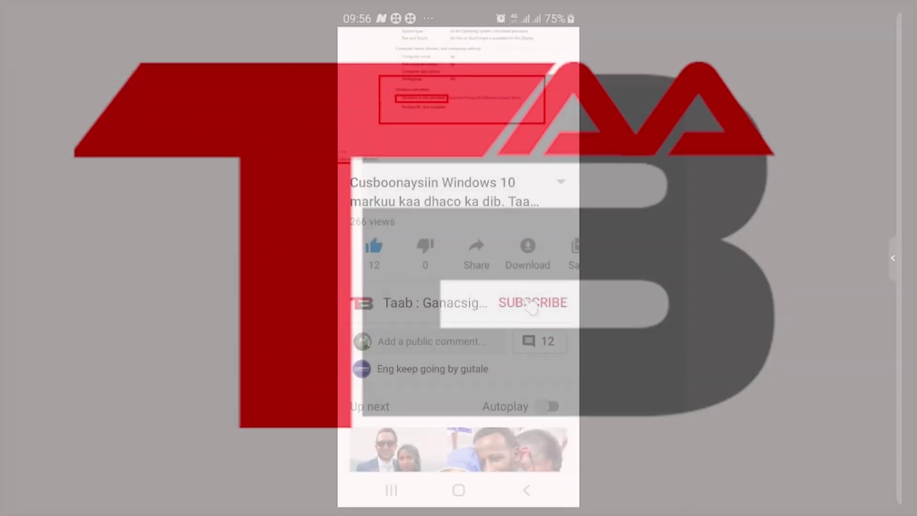
Subscribe to the Taab channel on YouTube and set its notifications to All.
click(531, 303)
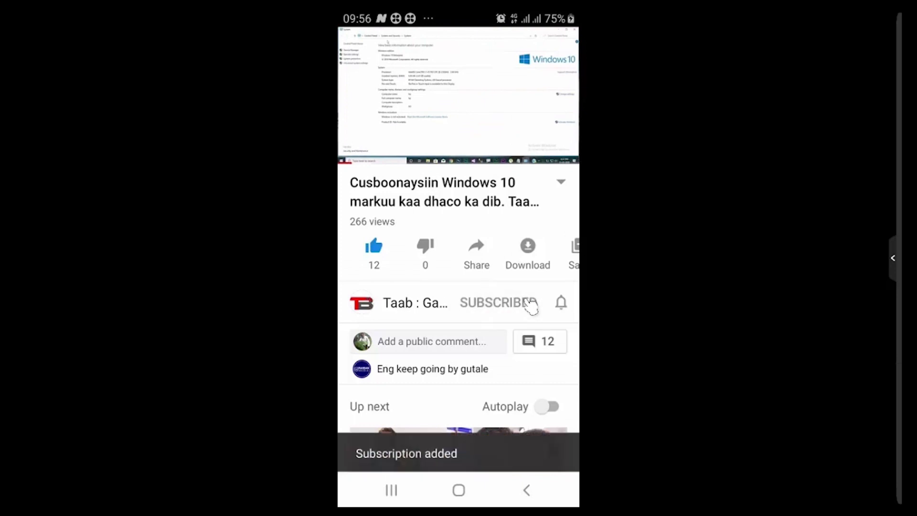
click(561, 304)
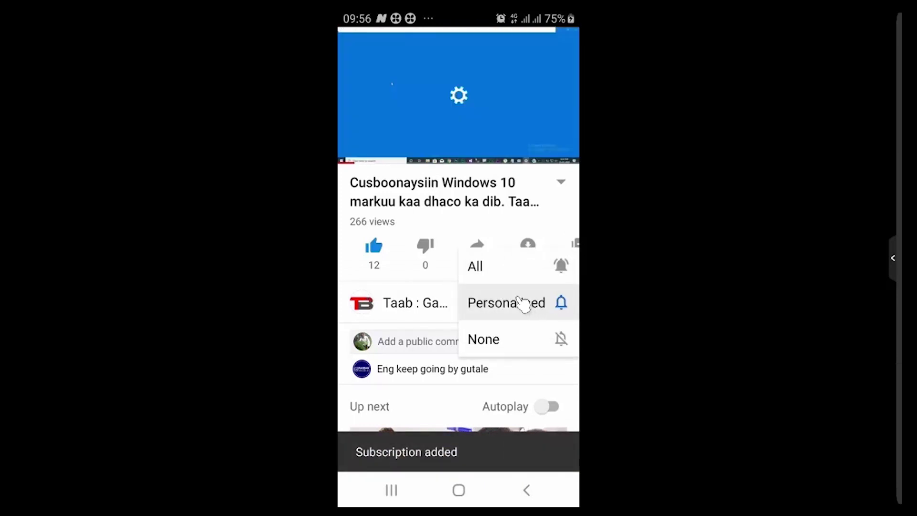
click(558, 266)
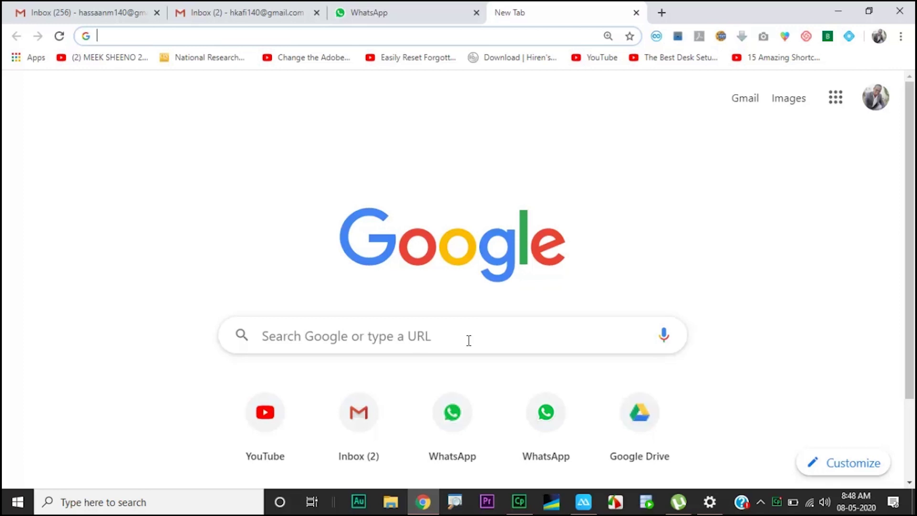
Go to google.com/drive in the browser's blank page.
click(151, 36)
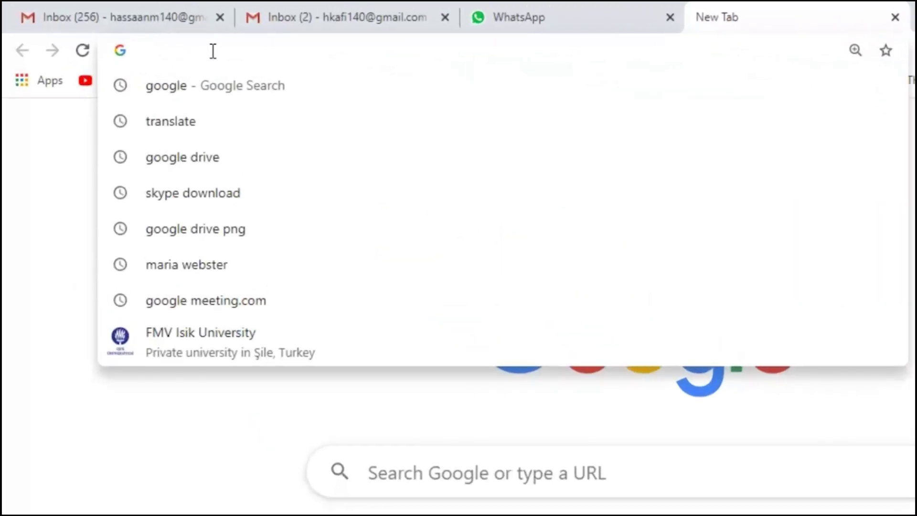
text(google.com.)
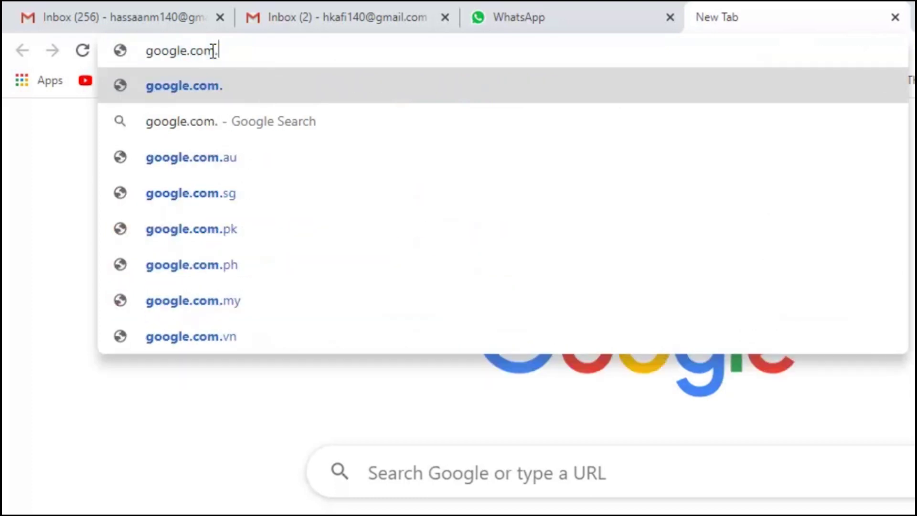
key(BackSpace)
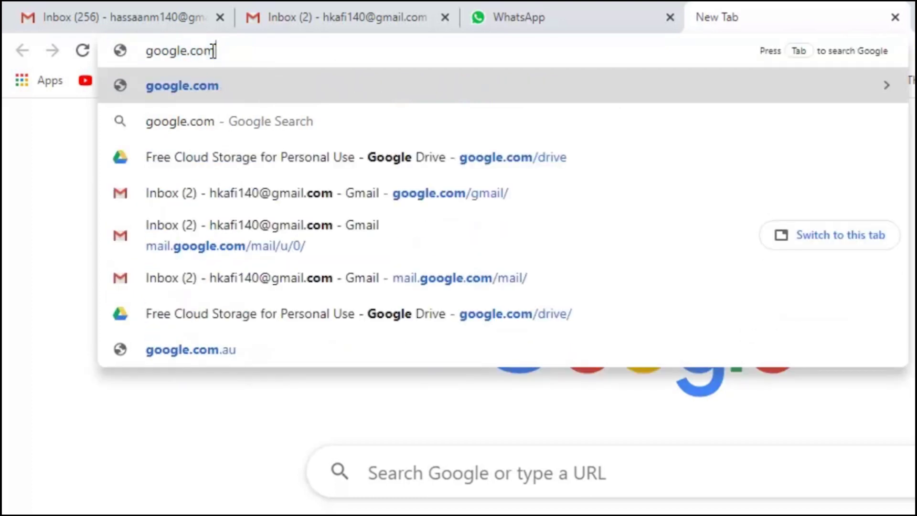
text(/drive)
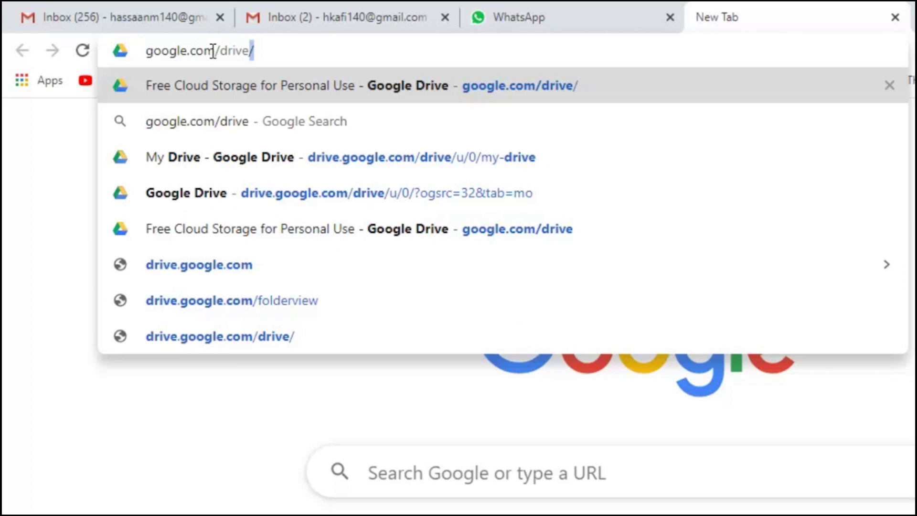
key(Return)
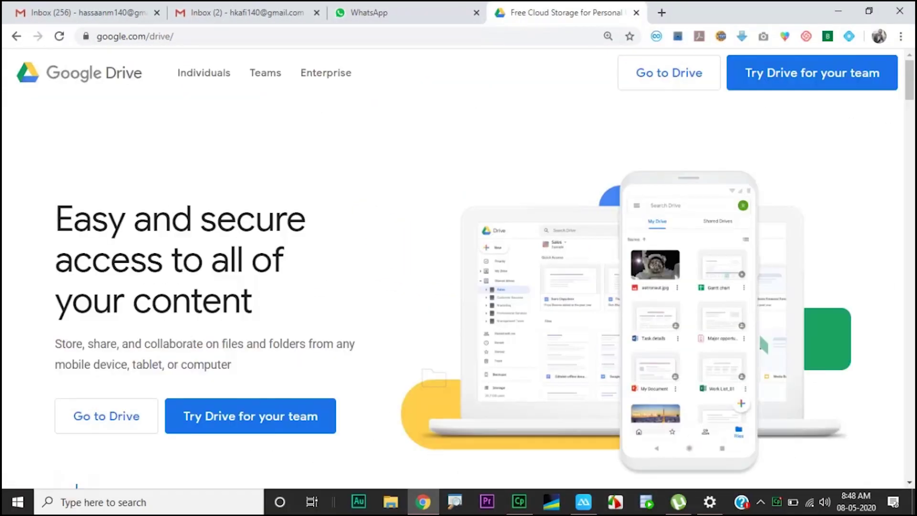
Tick the landing page's heading and device illustration, and open My Drive from there.
drag(109, 194, 149, 174)
drag(596, 163, 636, 152)
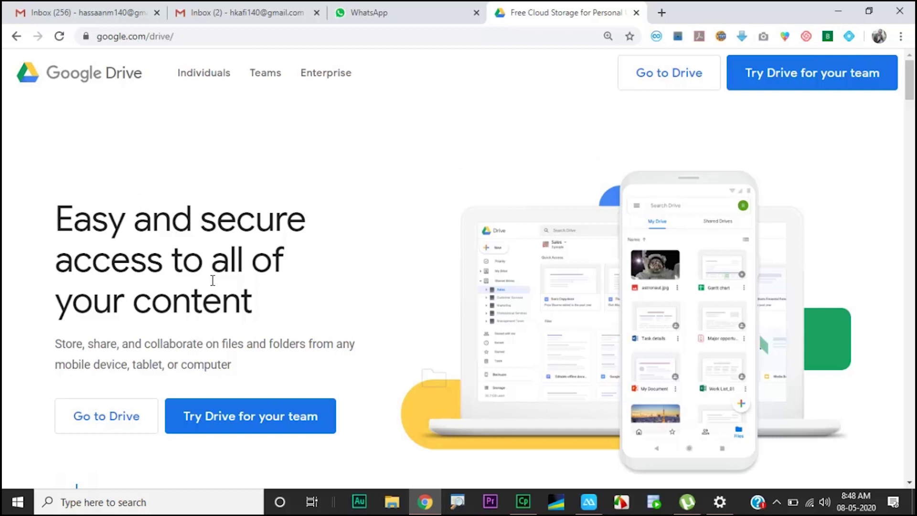
scroll(211, 285, down, 3)
click(113, 289)
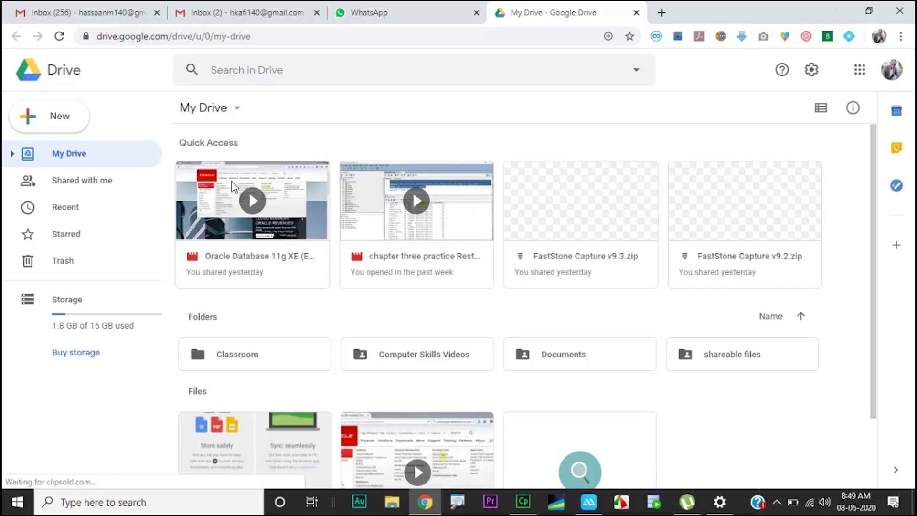
Open Drive through the Google apps in the second Gmail inbox, close that copy and return to the existing My Drive page.
click(234, 13)
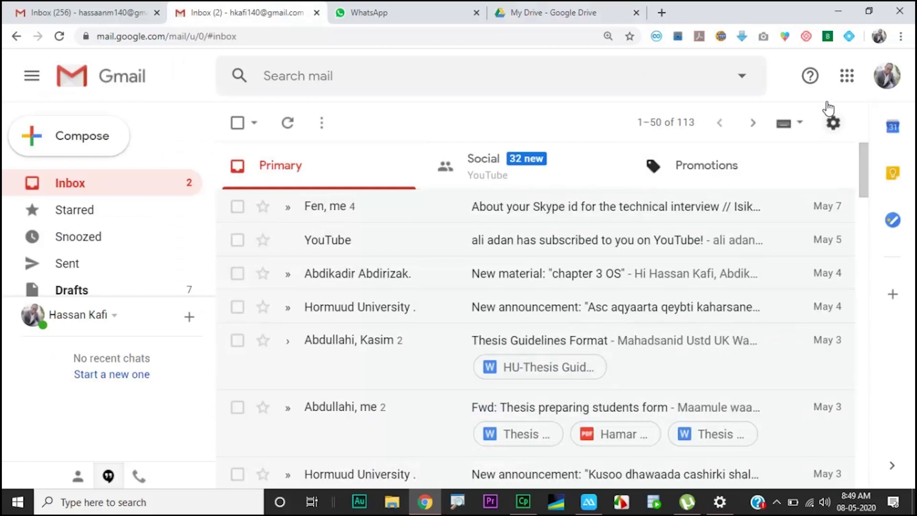
click(846, 77)
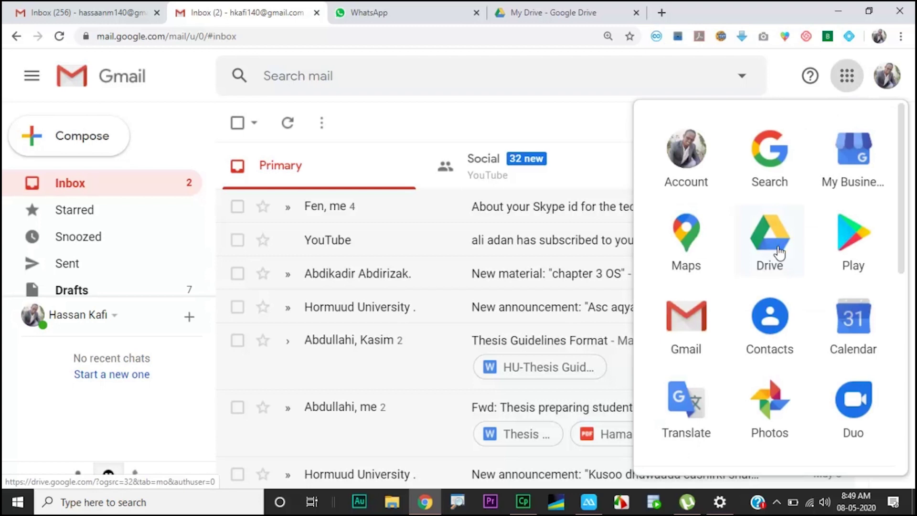
click(778, 247)
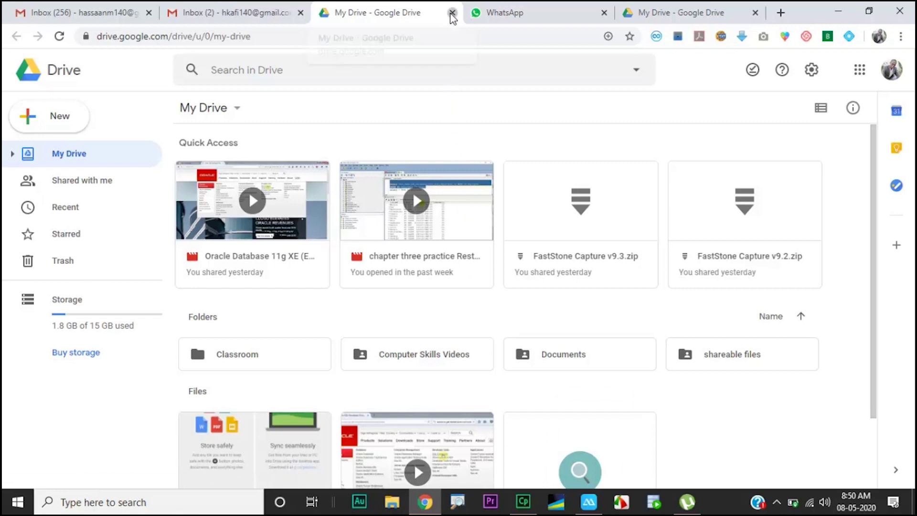
key(ctrl+w)
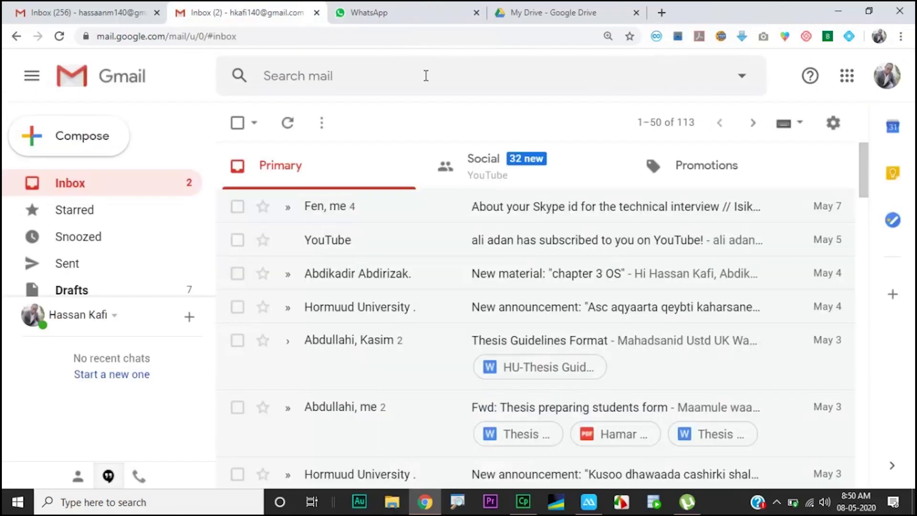
click(579, 12)
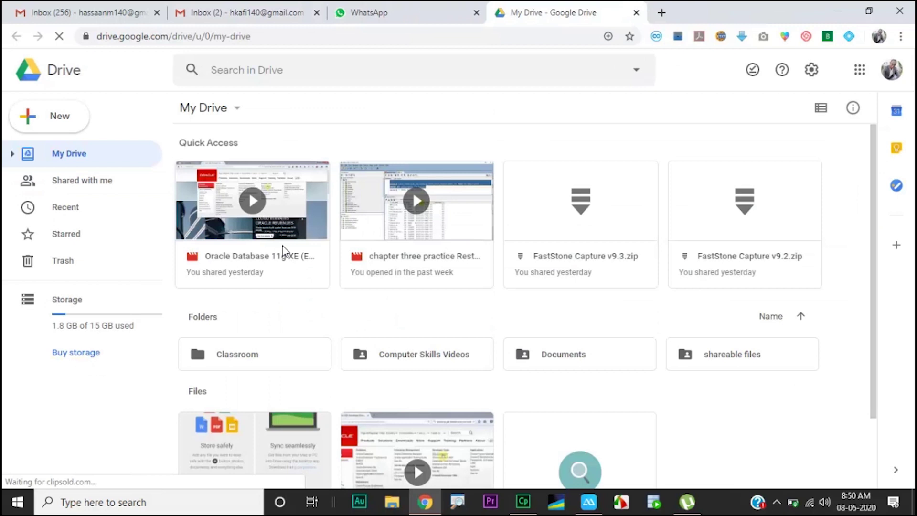
Outline the My Drive navigation entries from Shared with me to Buy storage in red, and clear the outline.
key(ctrl+2)
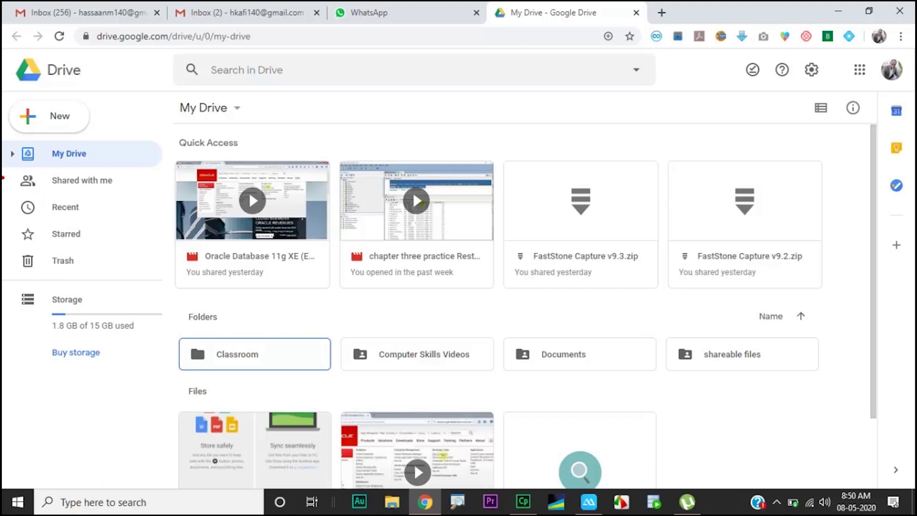
mouse_move(6, 172)
mouse_down()
mouse_move(75, 191)
mouse_move(131, 256)
mouse_move(158, 384)
mouse_up()
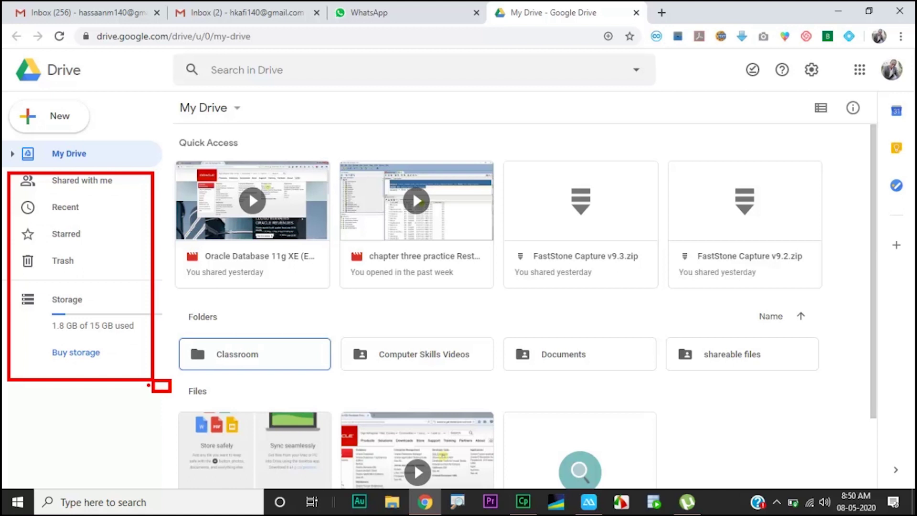
key(Escape)
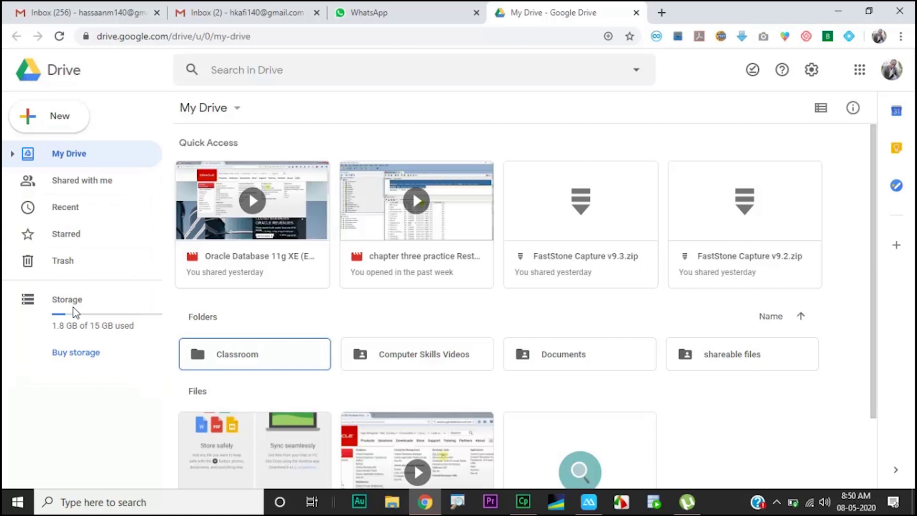
Tick the storage usage, box the Buy storage link and open the Drive storage page.
drag(111, 330, 129, 319)
drag(39, 341, 112, 373)
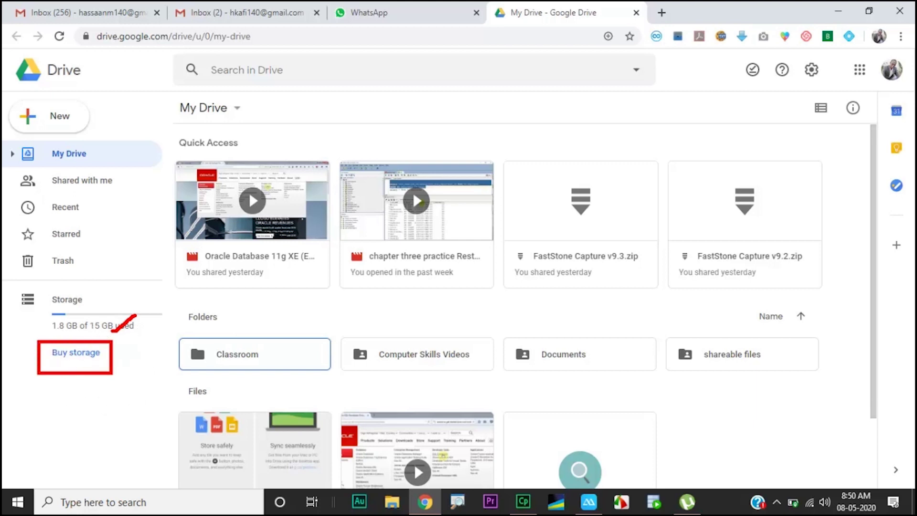
click(88, 356)
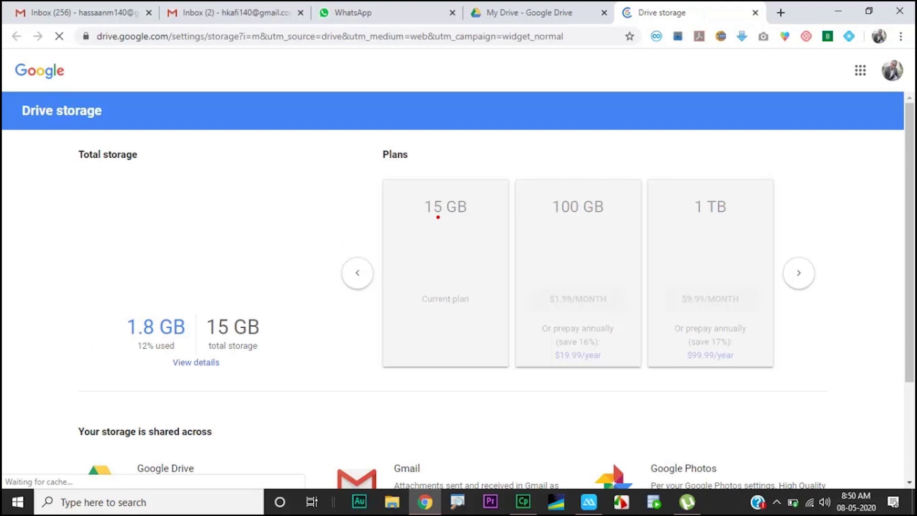
Box the 15 GB, 100 GB and 1 TB plans and the control for showing more plans in red.
mouse_move(422, 193)
mouse_down()
mouse_move(461, 234)
mouse_move(481, 238)
mouse_up()
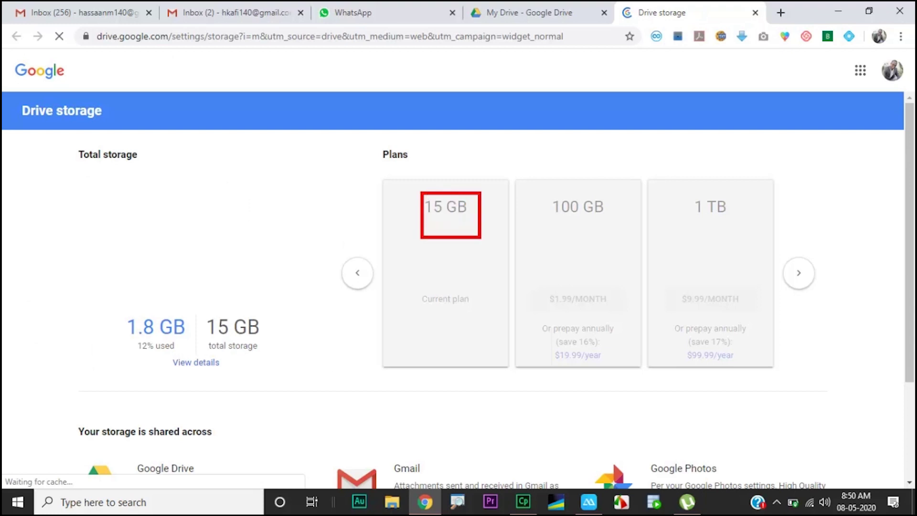
drag(528, 198, 613, 242)
mouse_move(663, 186)
mouse_down()
mouse_move(748, 238)
mouse_move(795, 240)
mouse_move(838, 312)
mouse_up()
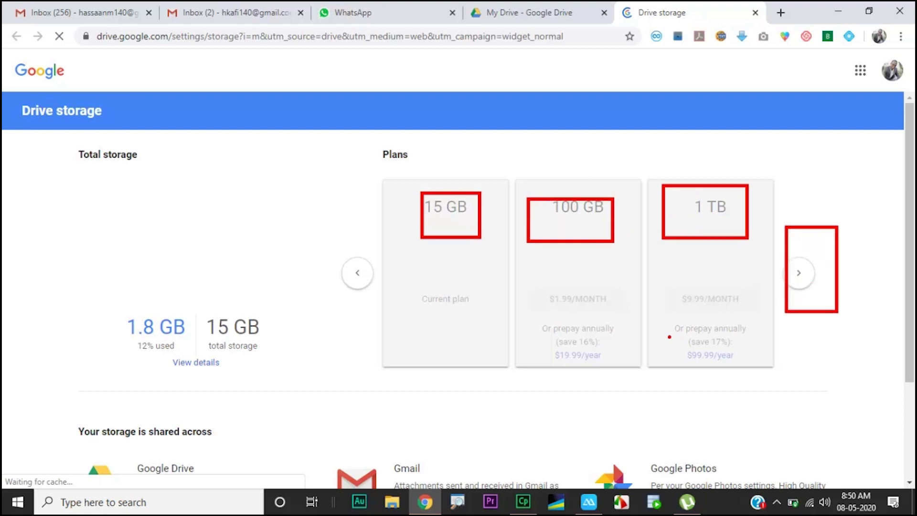
scroll(413, 316, down, 3)
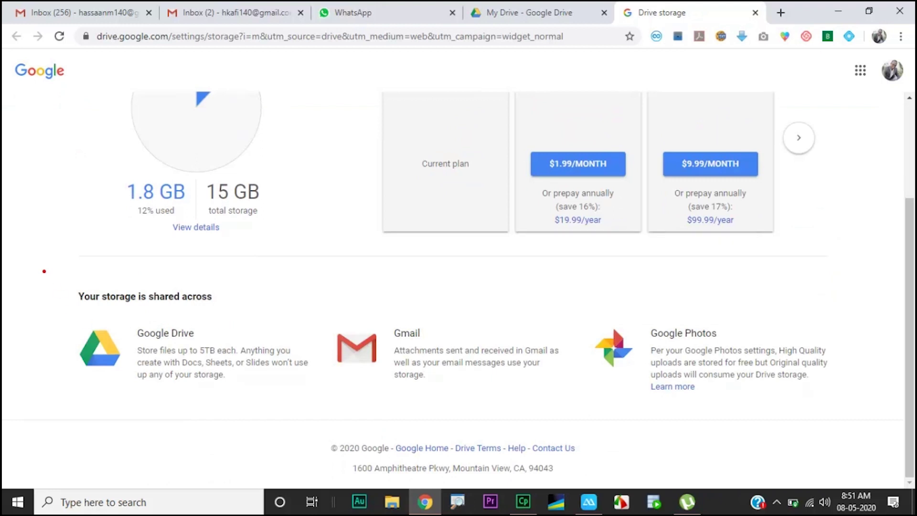
Mark the Google Drive shared-storage description and its 5TB limit, clear the marks and close the storage page.
mouse_move(43, 271)
mouse_down()
mouse_move(283, 398)
mouse_move(323, 403)
mouse_up()
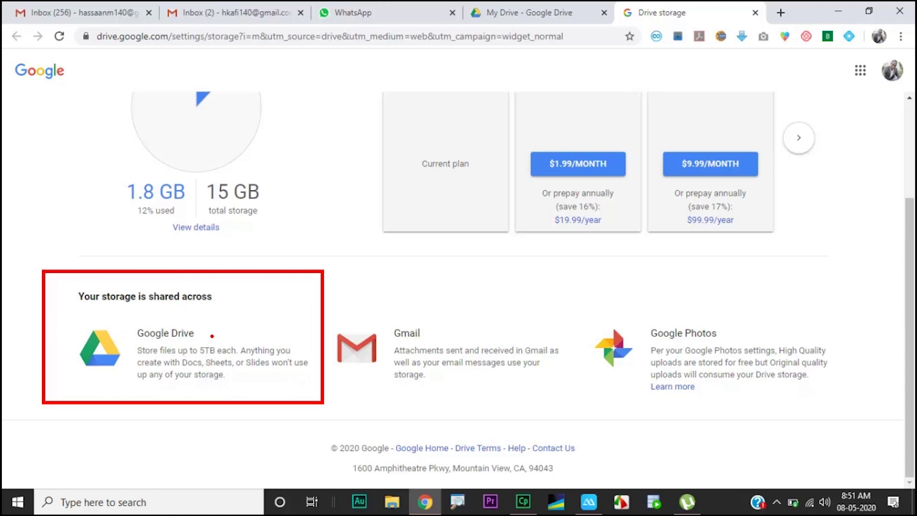
mouse_move(212, 333)
mouse_down()
mouse_move(192, 344)
mouse_move(187, 364)
mouse_up()
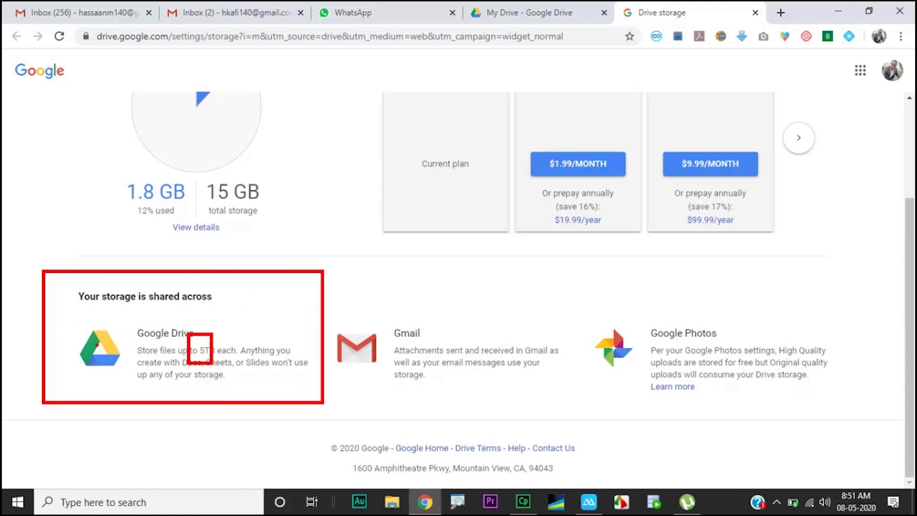
key(Escape)
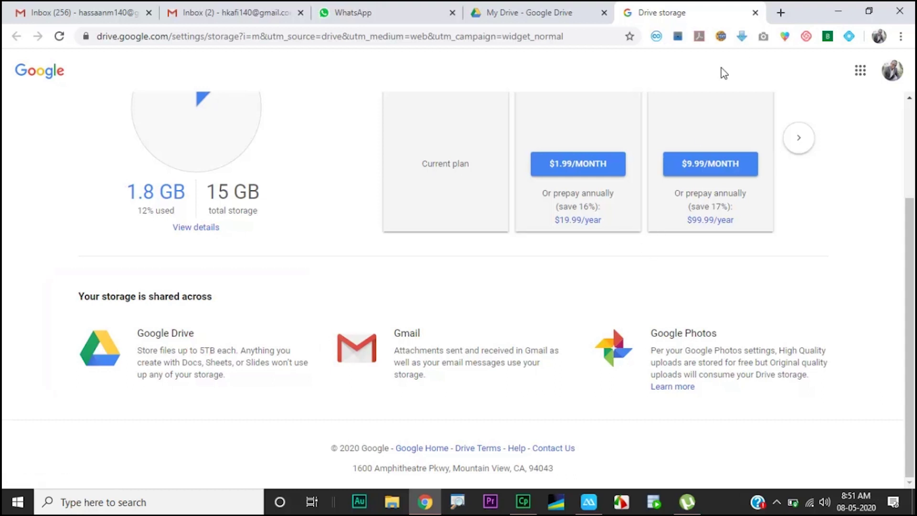
click(755, 14)
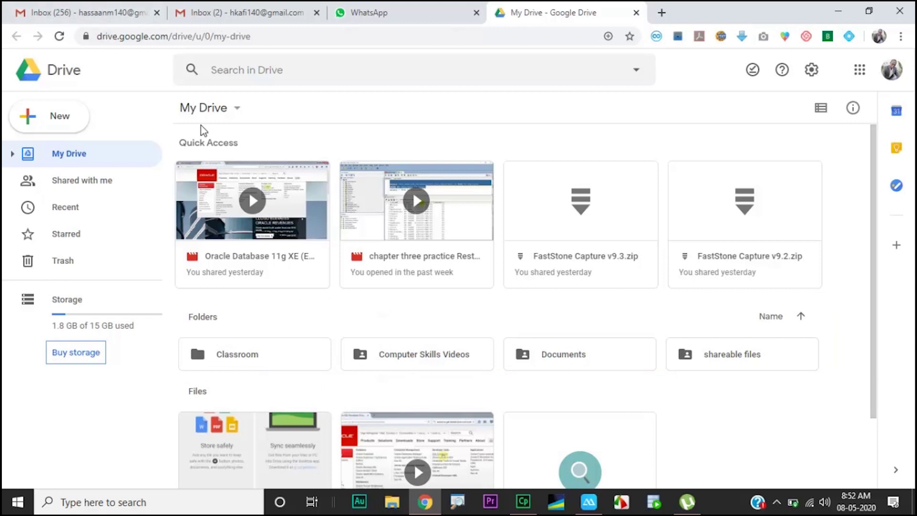
Examine the options for creating and uploading items offered for new content, for My Drive and for its empty area.
click(51, 123)
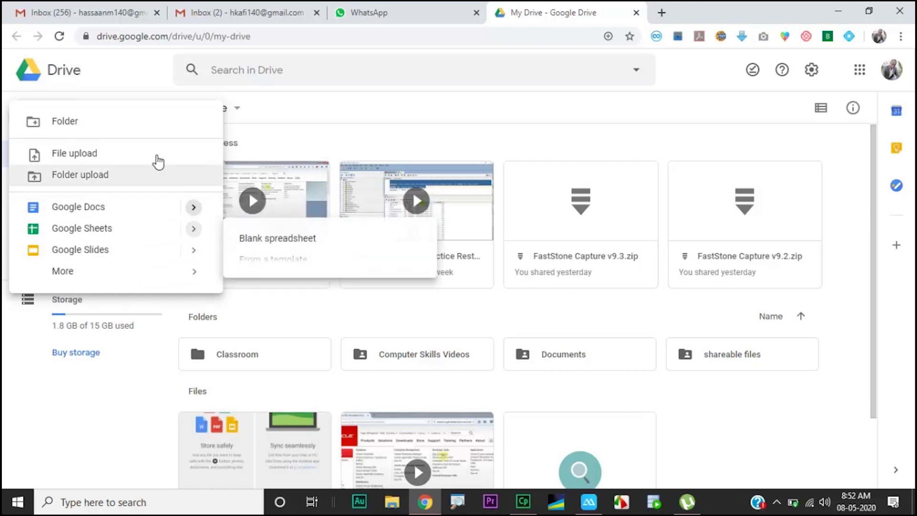
click(241, 127)
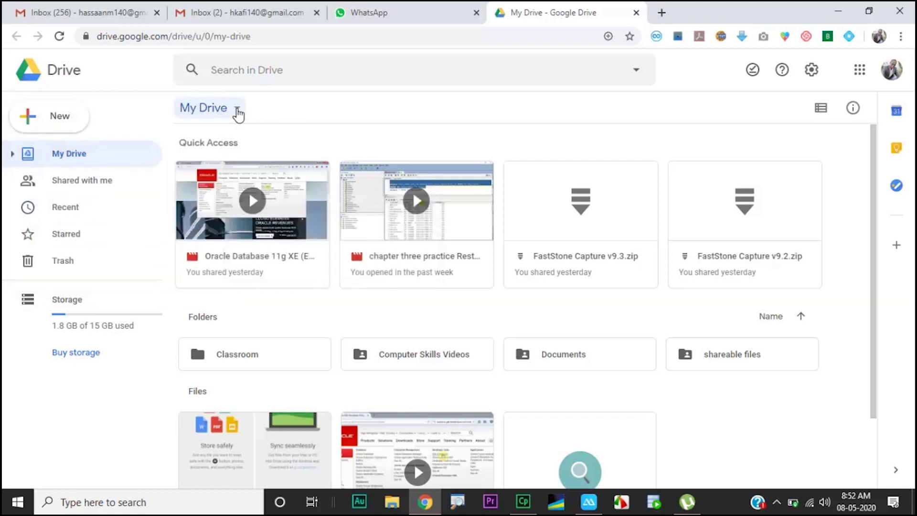
click(237, 111)
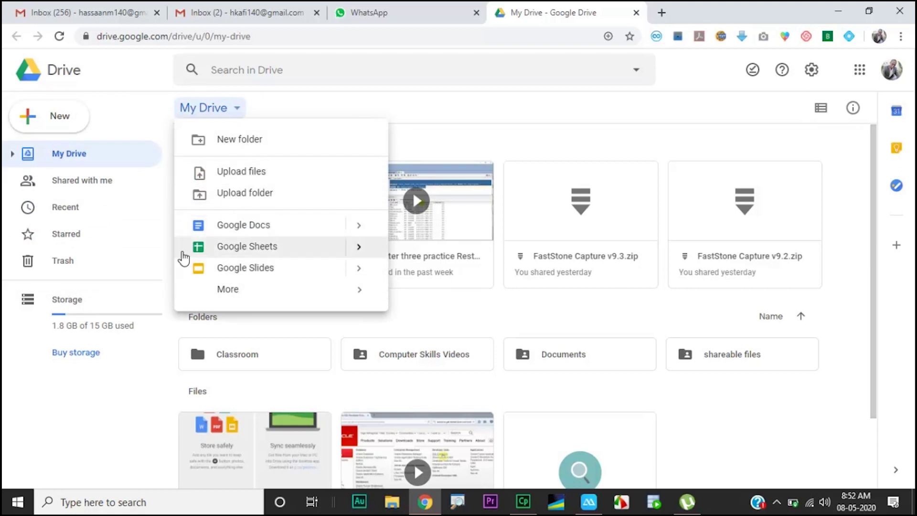
click(736, 419)
right_click(736, 419)
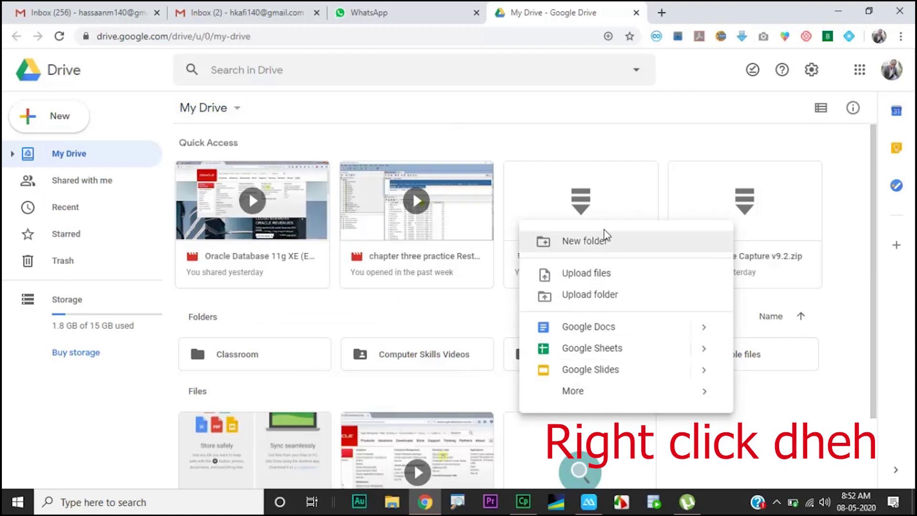
click(793, 412)
Create a new folder named kaydka in My Drive.
click(72, 116)
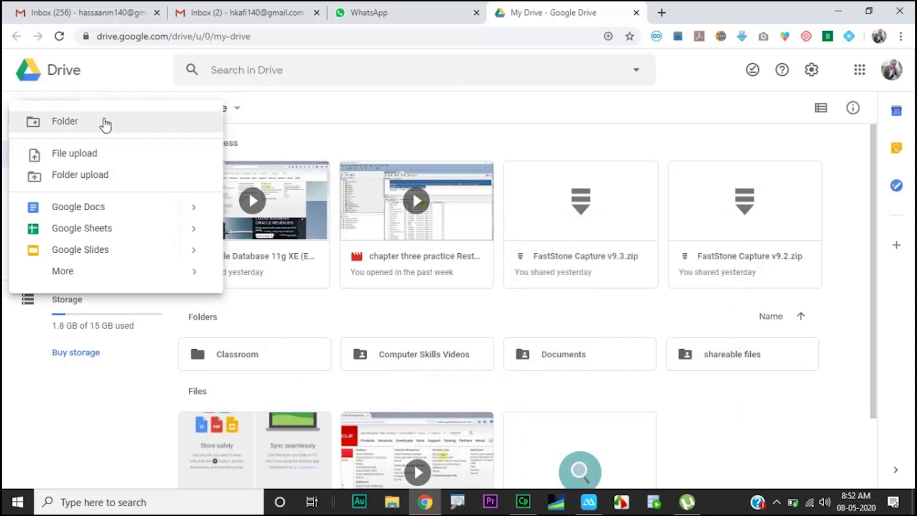
click(70, 123)
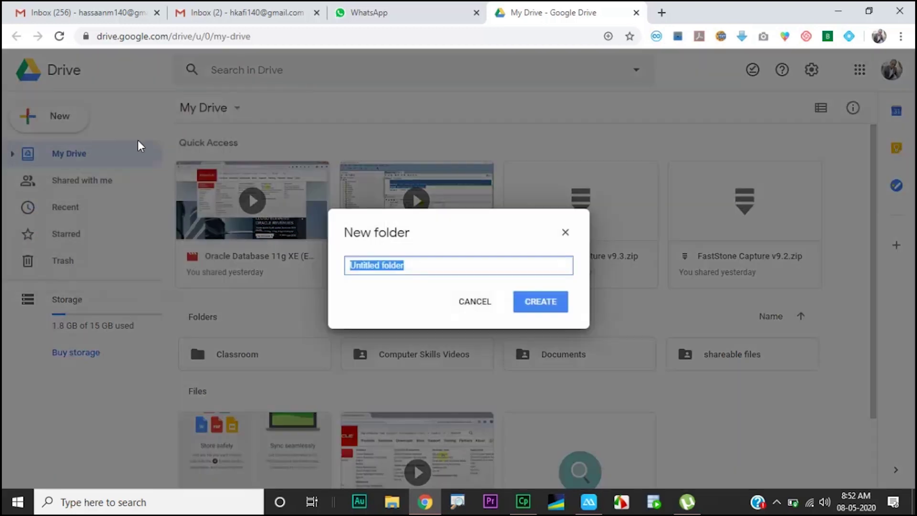
text(kaydka)
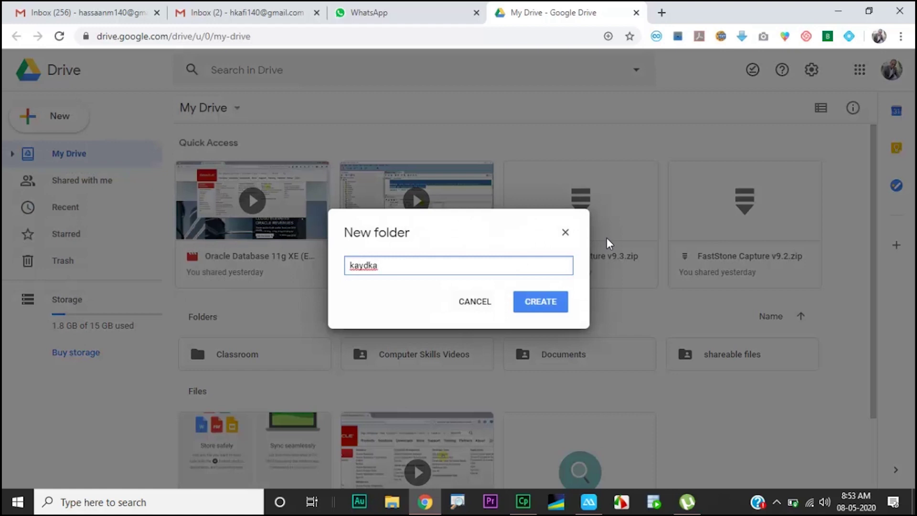
click(542, 307)
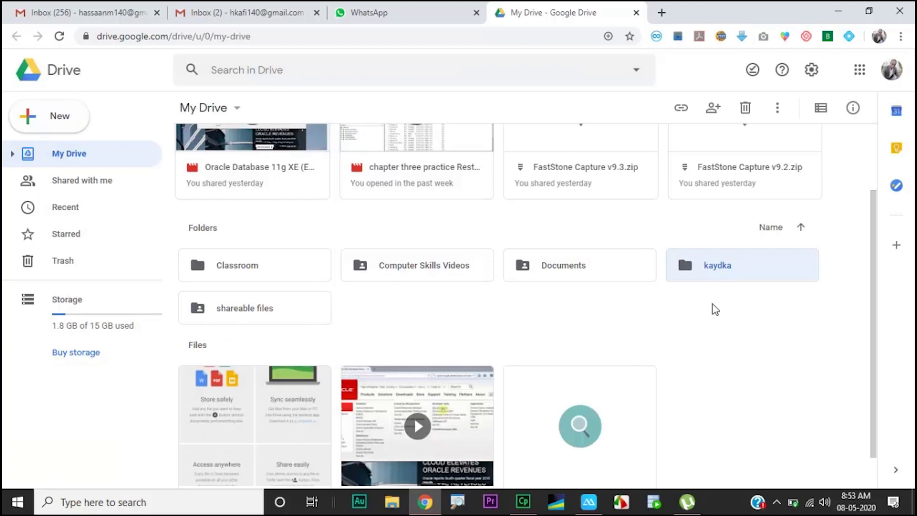
scroll(764, 322, up, 1)
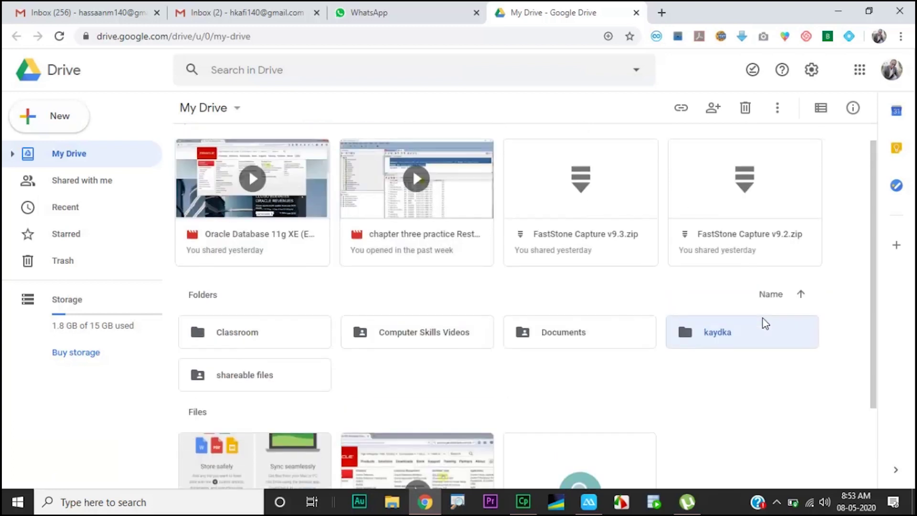
Open the kaydka folder and upload the video file qaybta facebook-ga from the local Google Drive folder into it.
click(662, 351)
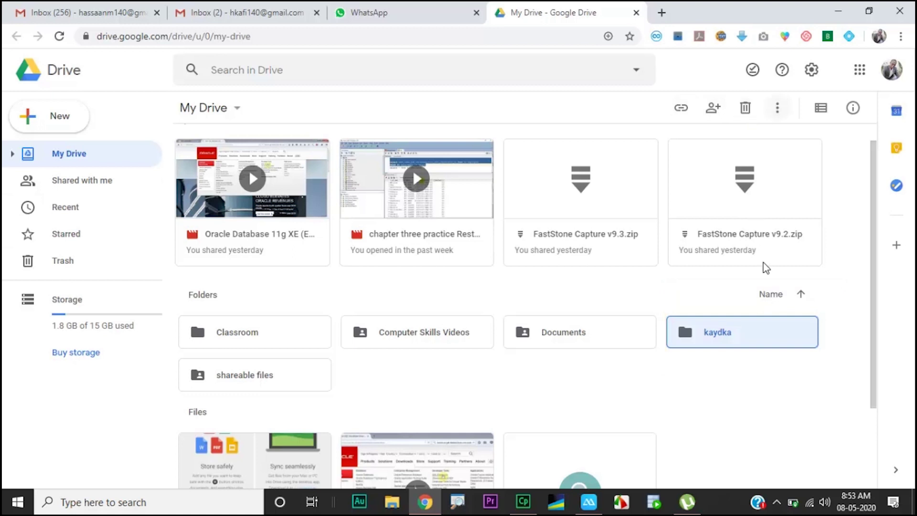
double_click(718, 338)
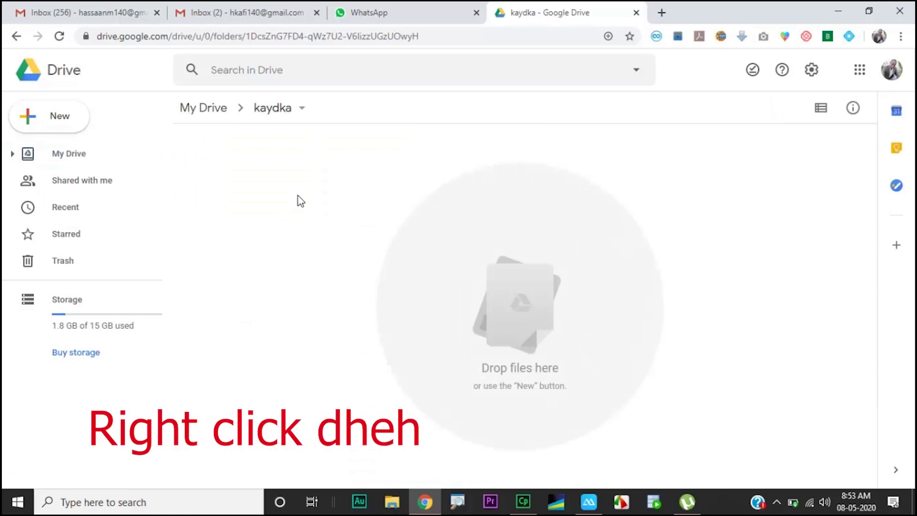
right_click(303, 159)
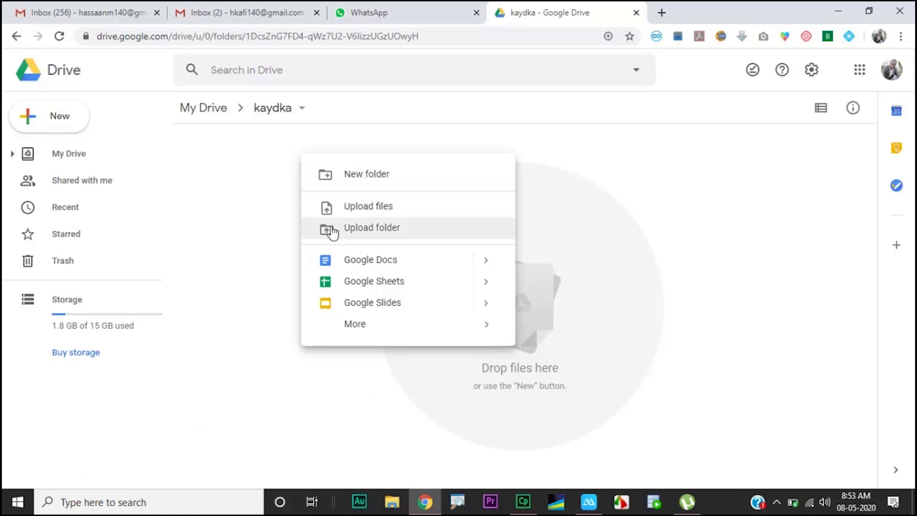
click(380, 208)
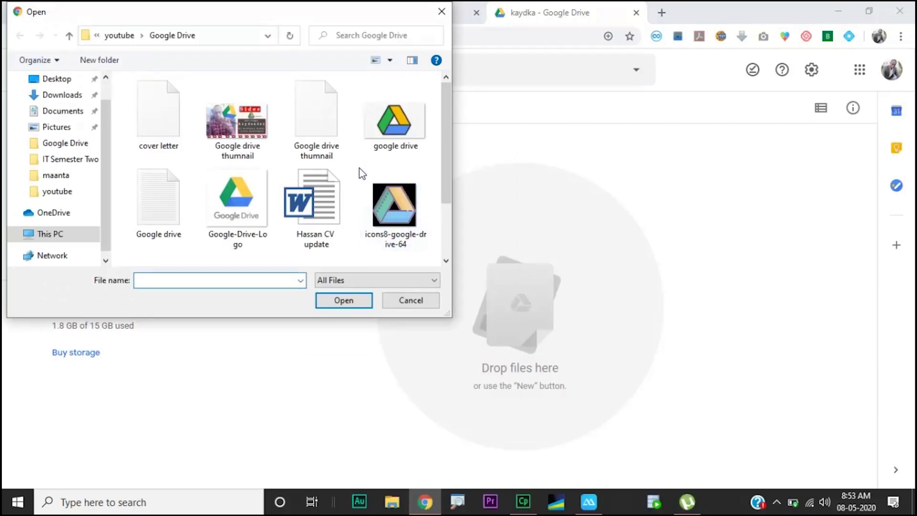
scroll(359, 181, down, 2)
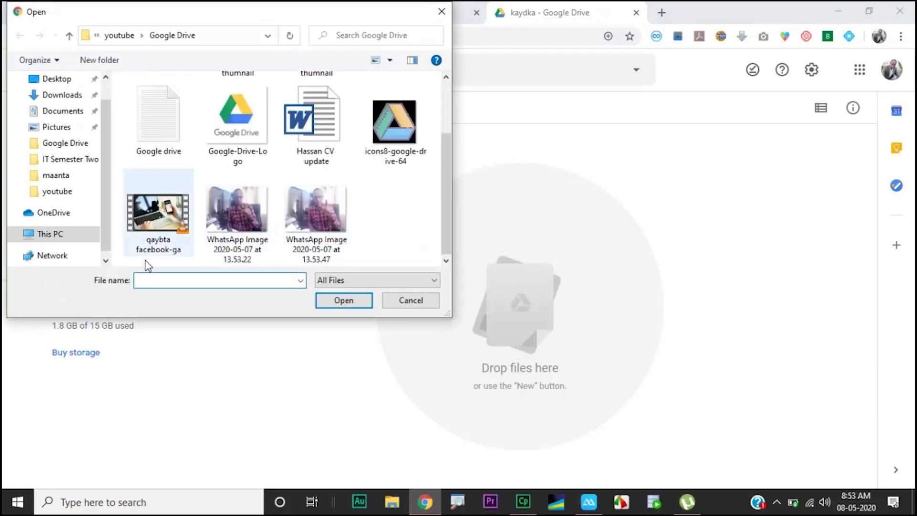
click(160, 224)
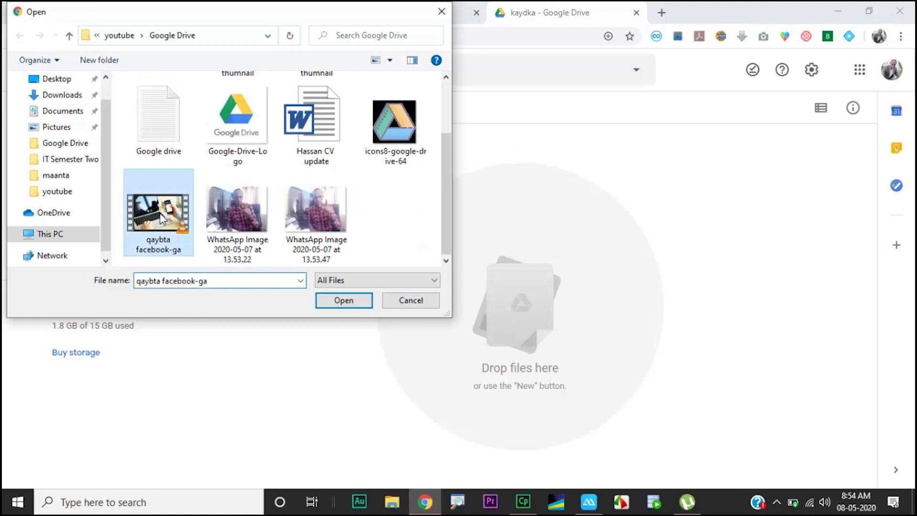
click(342, 303)
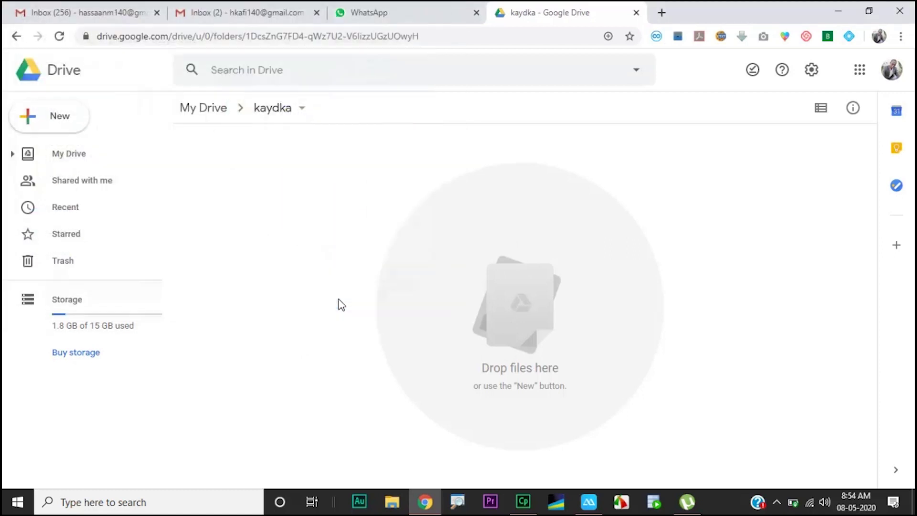
Upload the Word CV document from the local Google Drive folder into the kaydka folder.
right_click(276, 193)
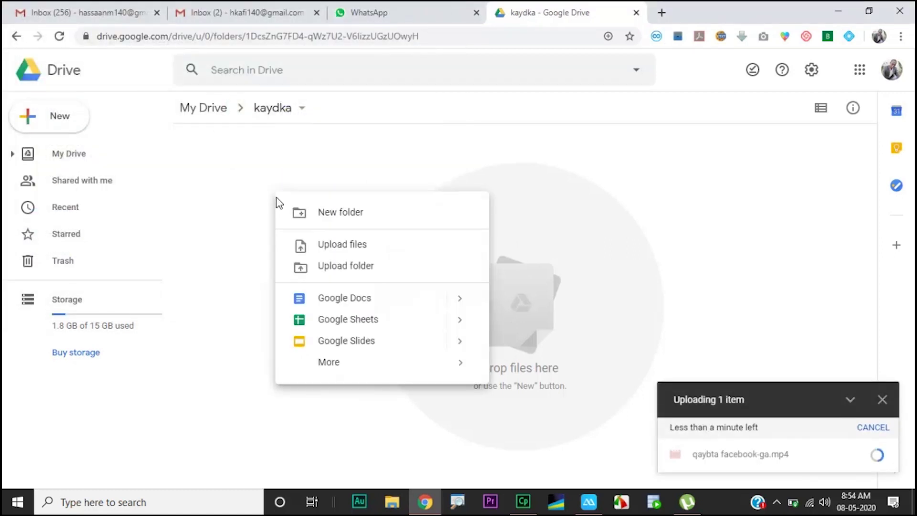
click(353, 251)
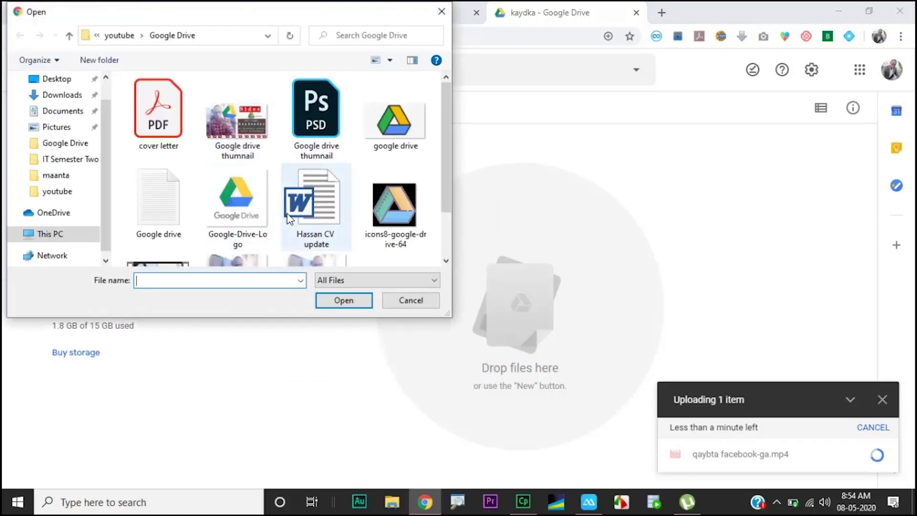
click(313, 205)
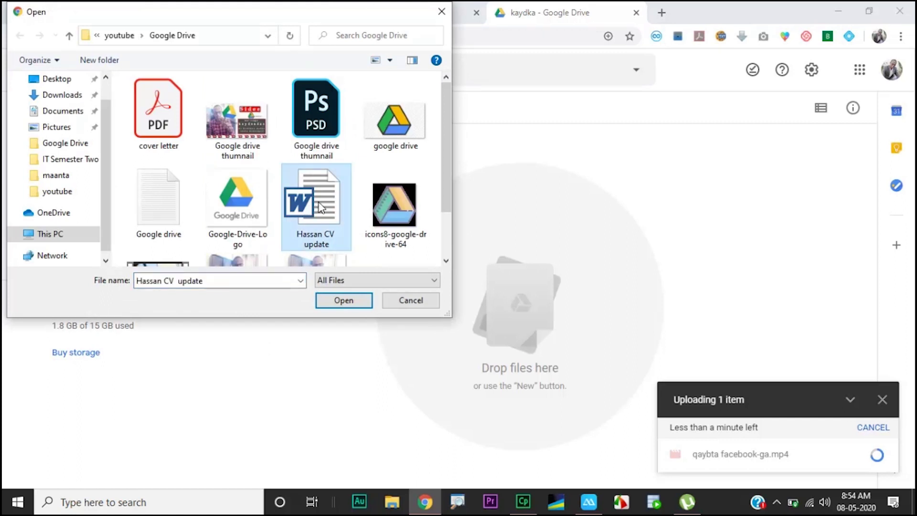
click(343, 301)
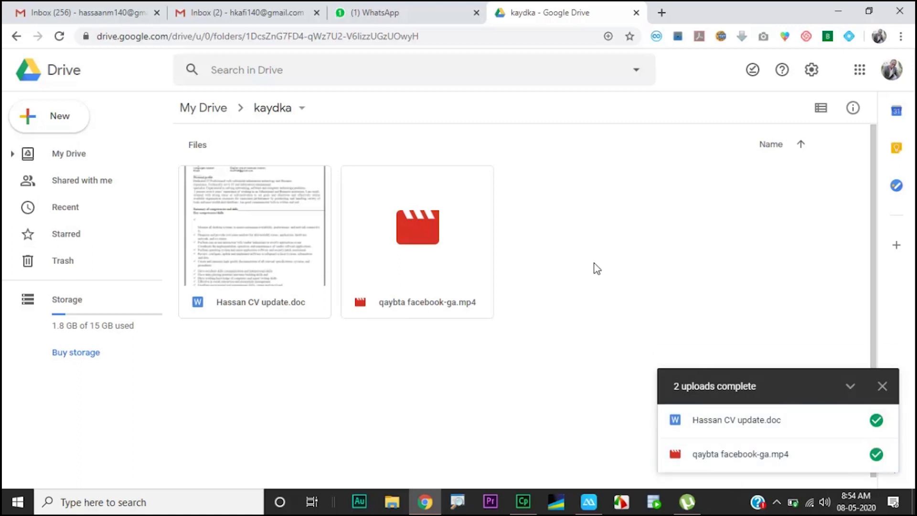
Choose the Google Drive folder inside the local youtube folder for a folder upload, and cancel the upload.
right_click(559, 202)
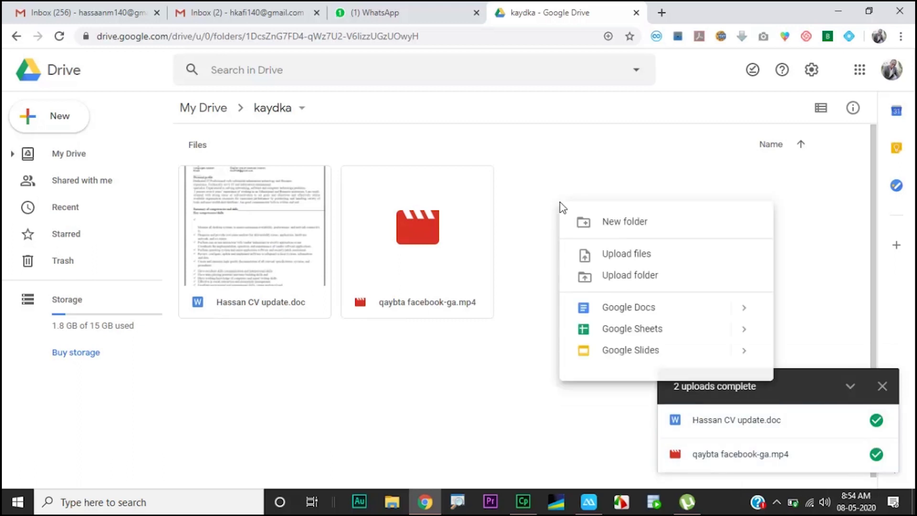
click(640, 277)
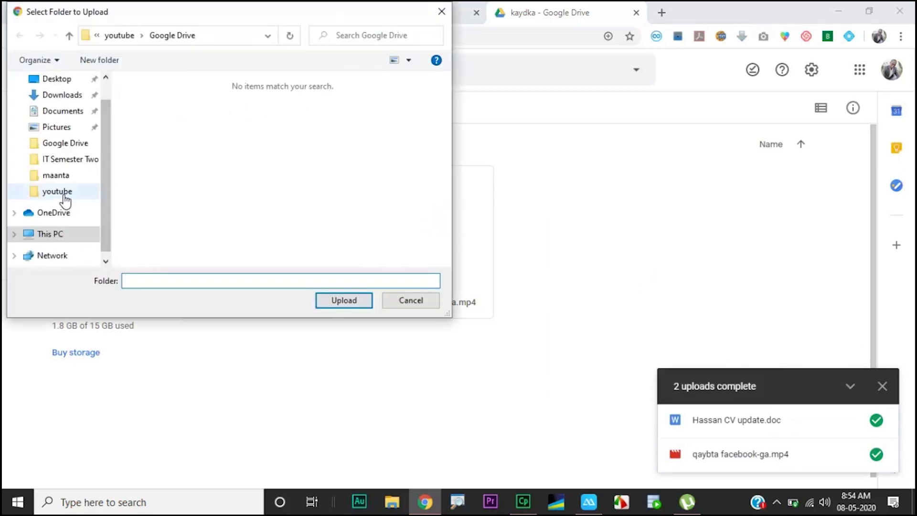
click(64, 196)
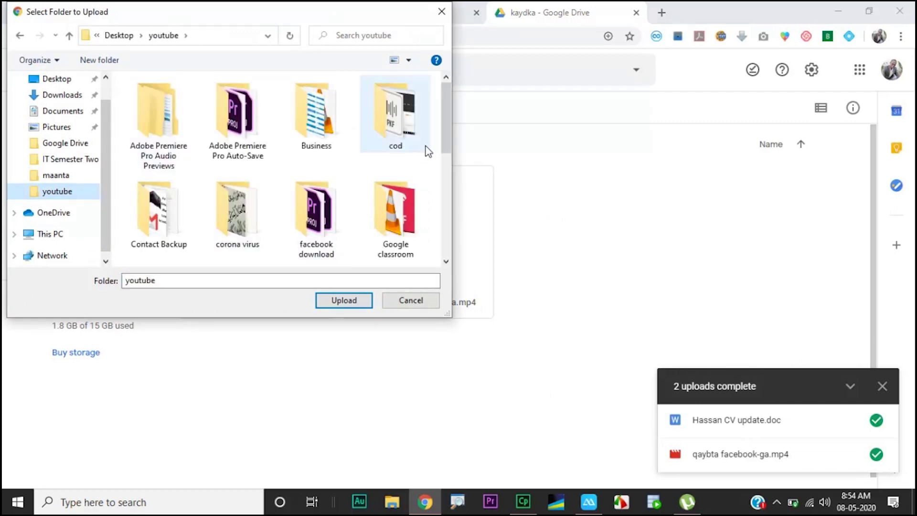
drag(446, 116, 452, 200)
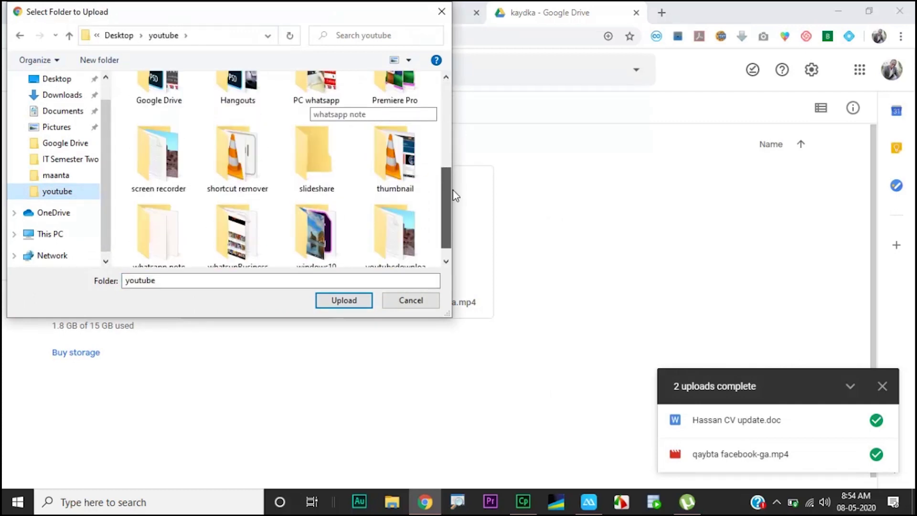
scroll(453, 200, up, 1)
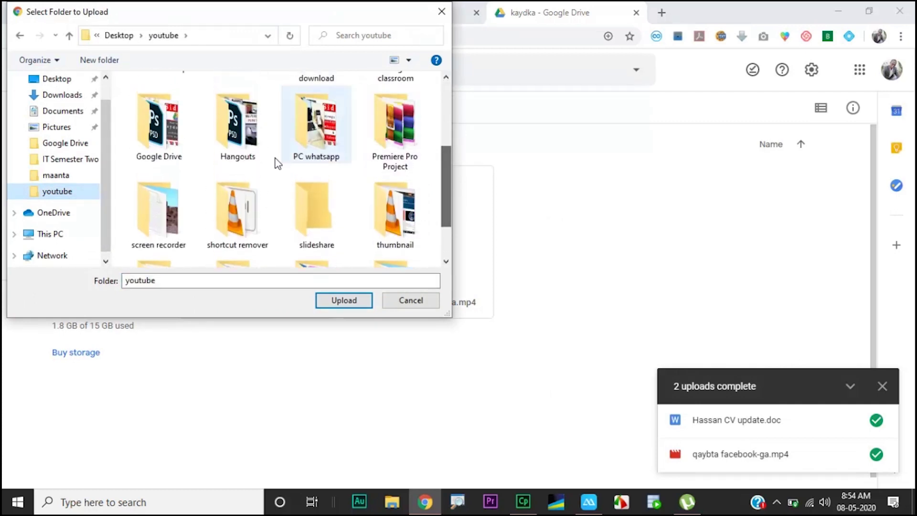
click(174, 134)
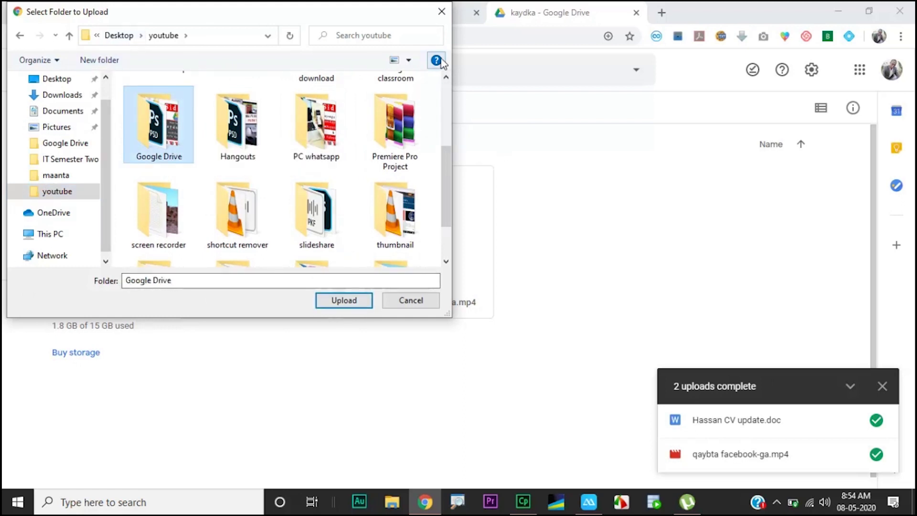
click(442, 12)
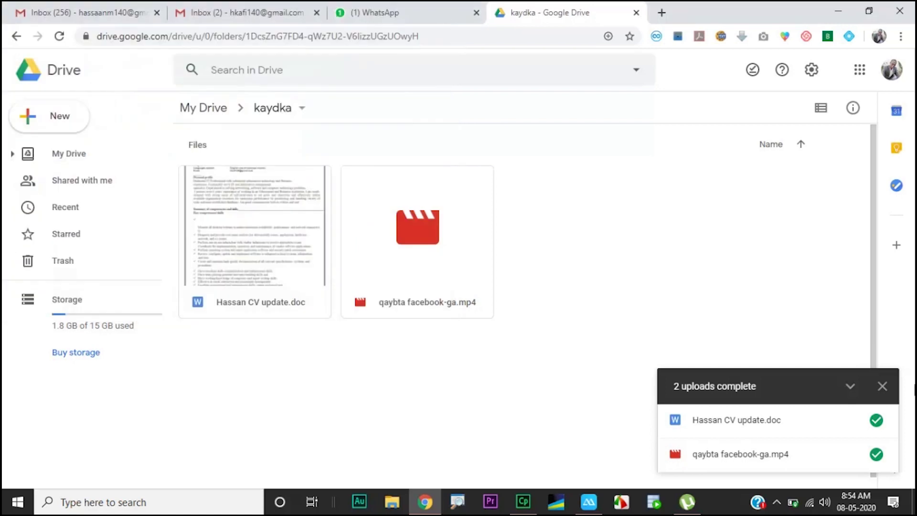
Dismiss the upload status notice and look over the file-type filters of the Drive search.
click(882, 387)
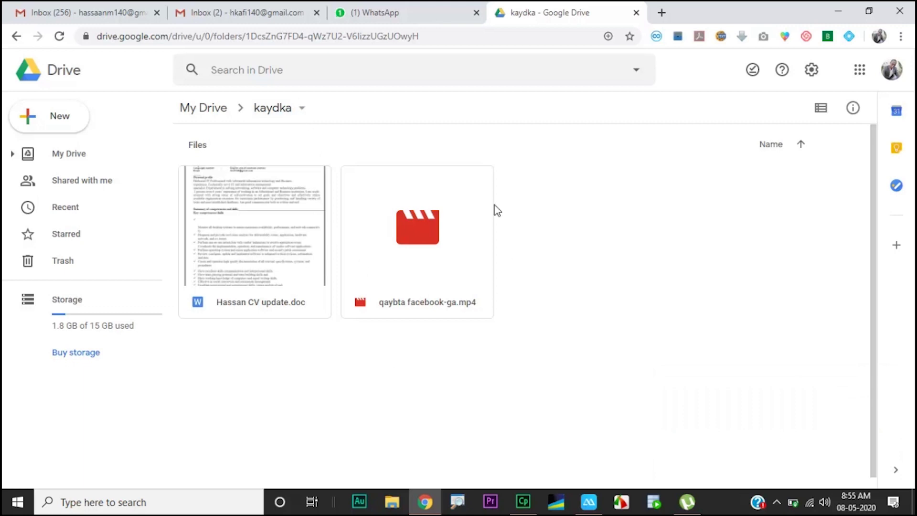
click(282, 67)
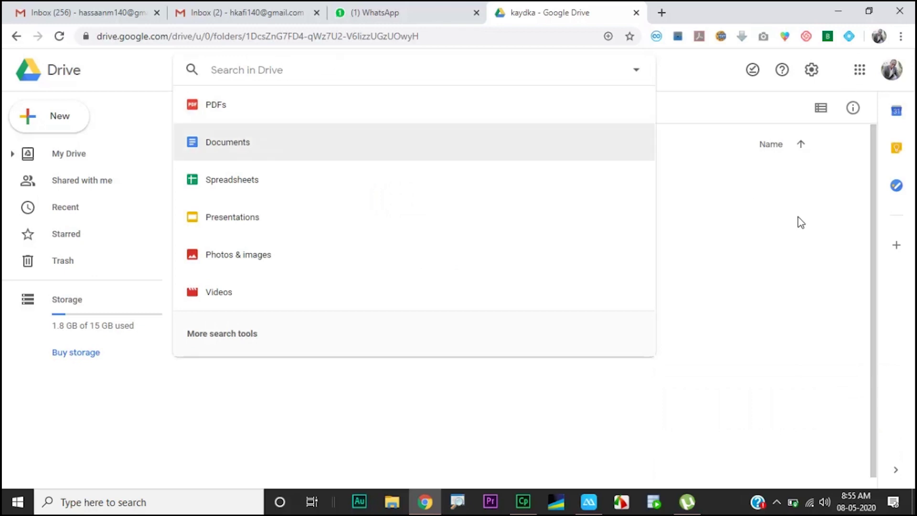
click(796, 234)
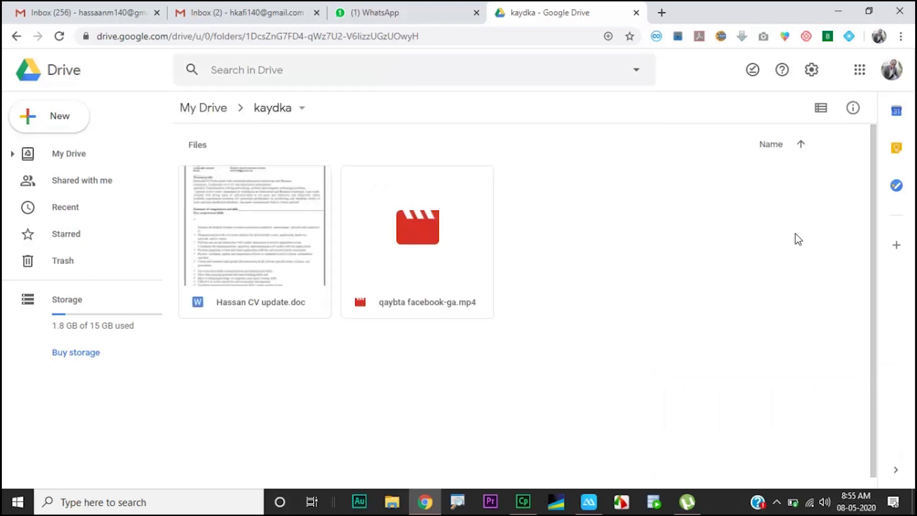
Show the kaydka folder's files as a list and return them to the grid layout.
click(820, 112)
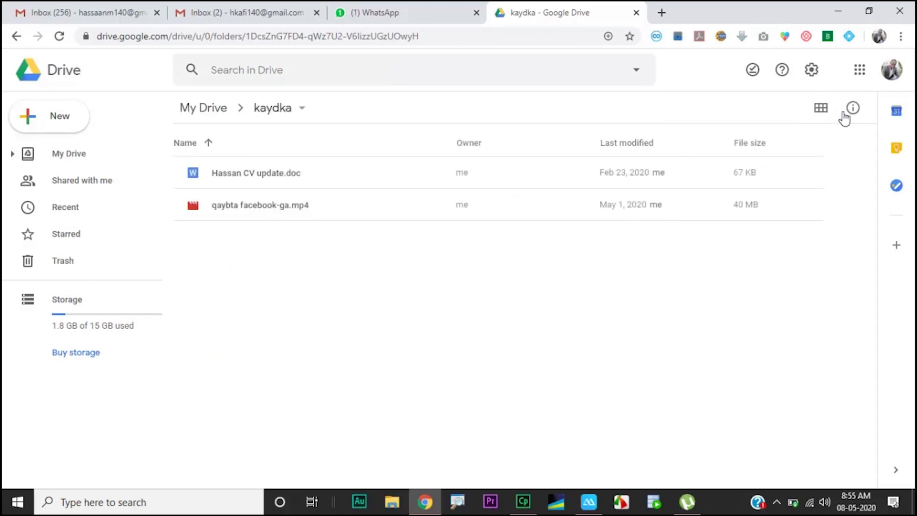
click(820, 110)
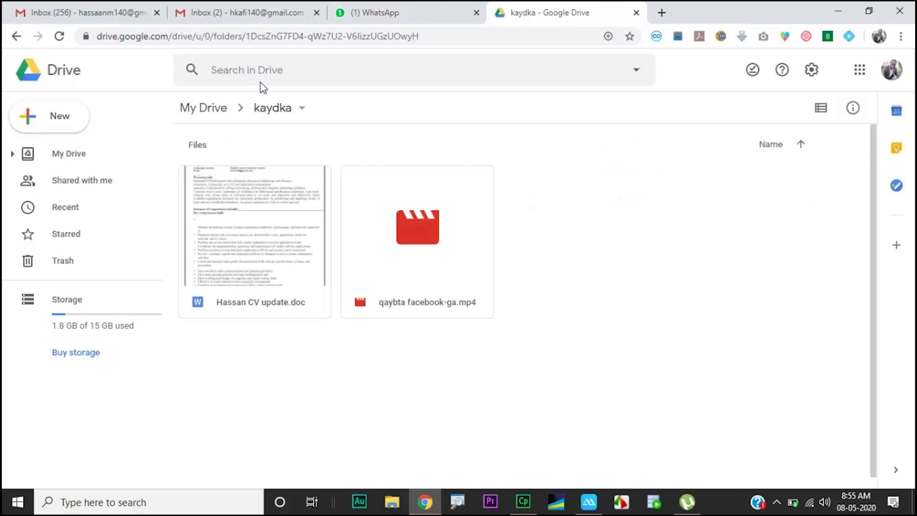
Open the kaydka folder's sharing settings and change its link access to Anyone with the link.
click(302, 109)
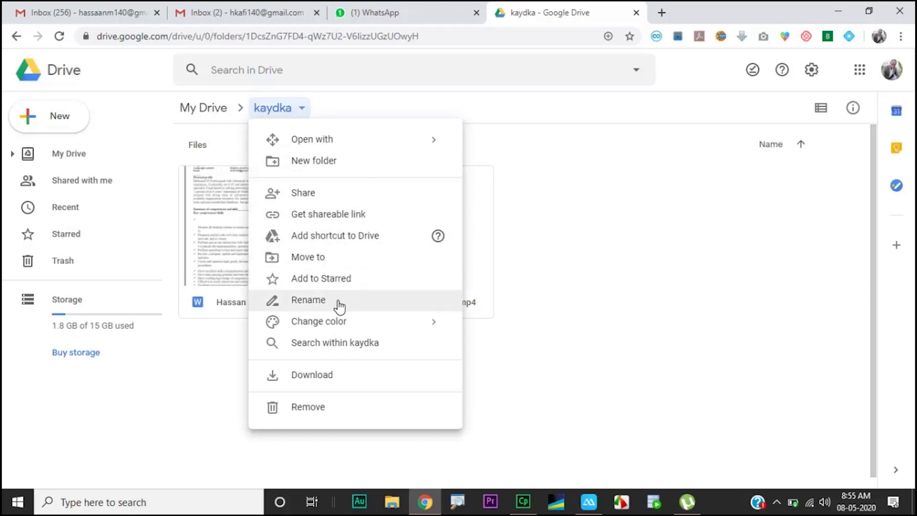
click(311, 196)
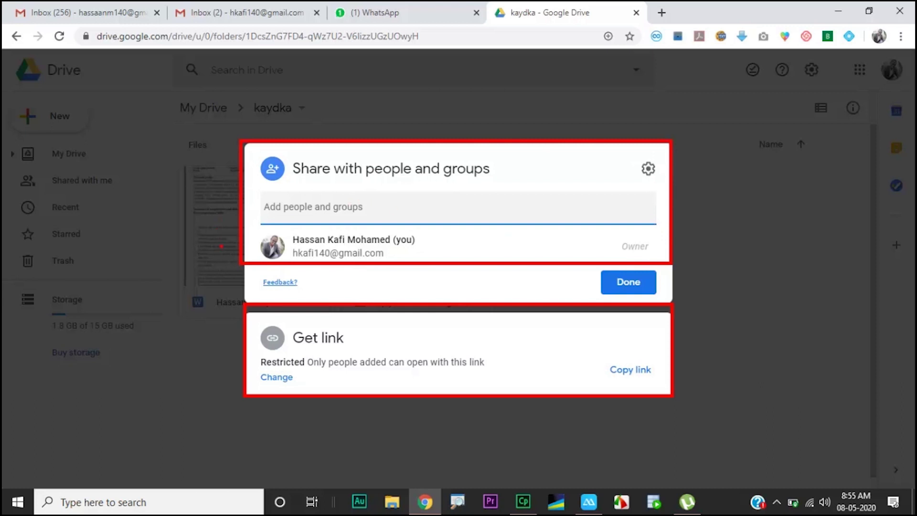
click(273, 340)
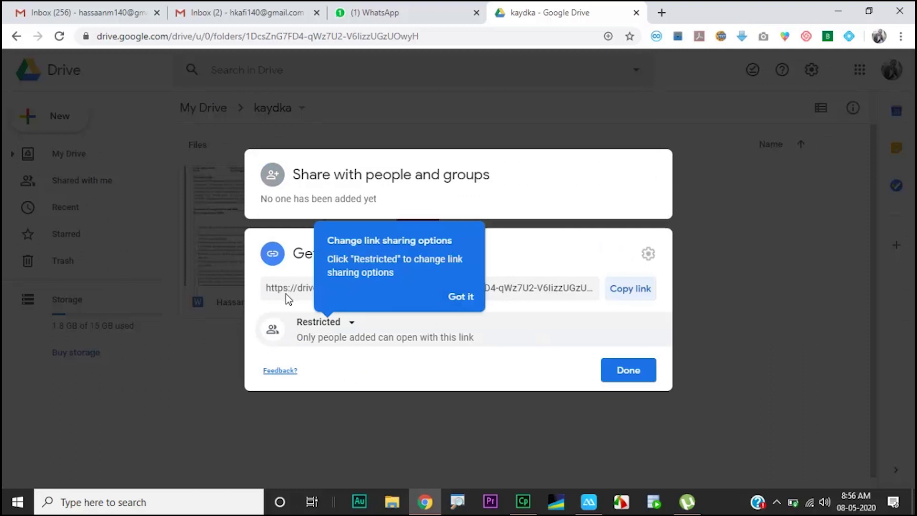
click(352, 325)
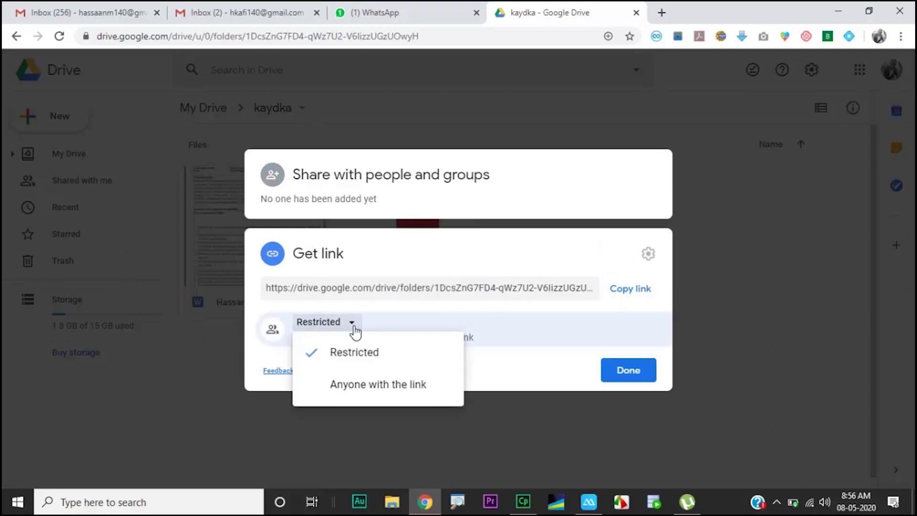
click(376, 388)
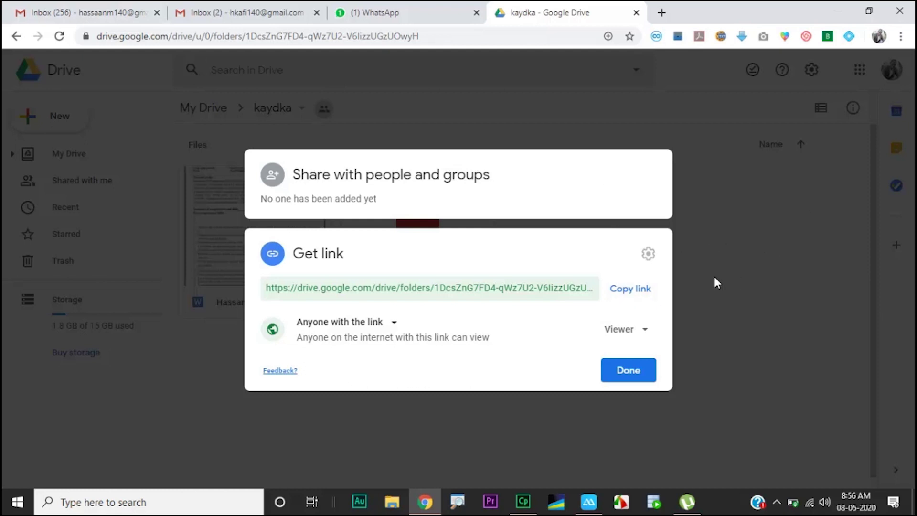
Share the kaydka folder with the contact's e-mail as Editor, sending the message "hello I sent you two documents".
click(375, 197)
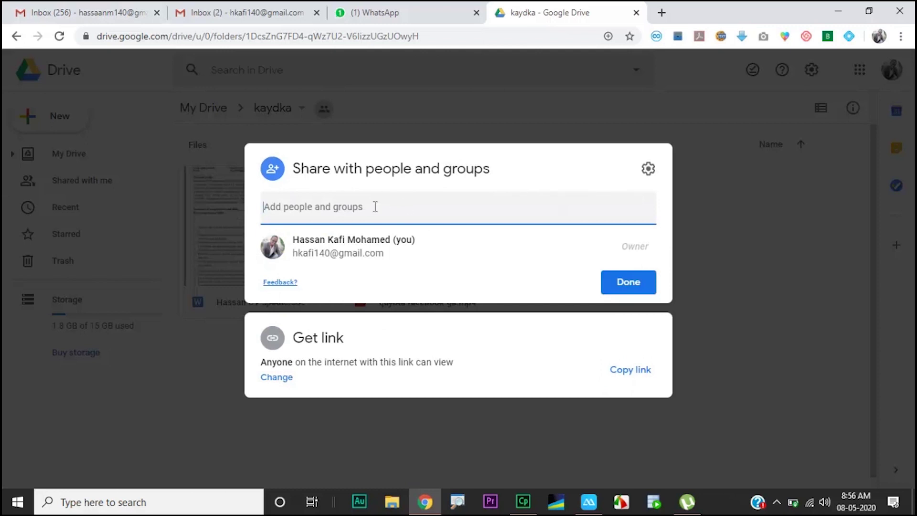
text(has)
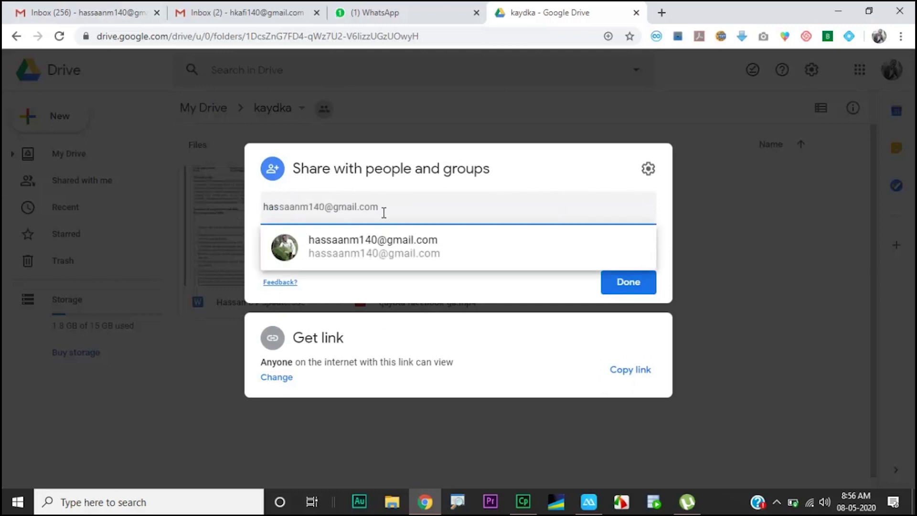
click(401, 246)
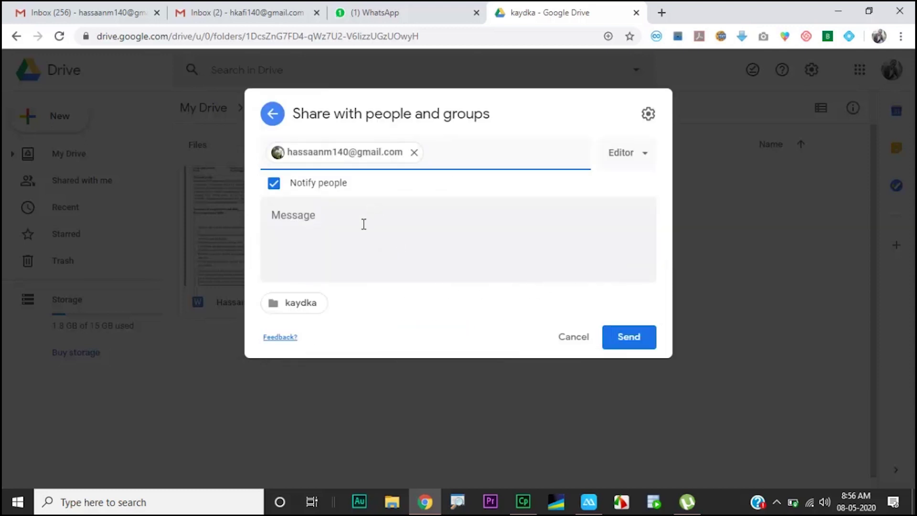
click(363, 224)
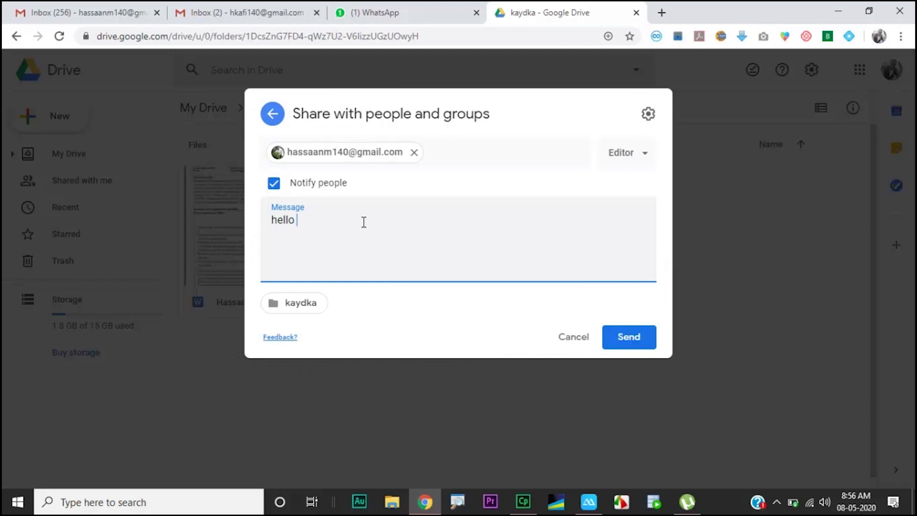
text(hello I sent you two do)
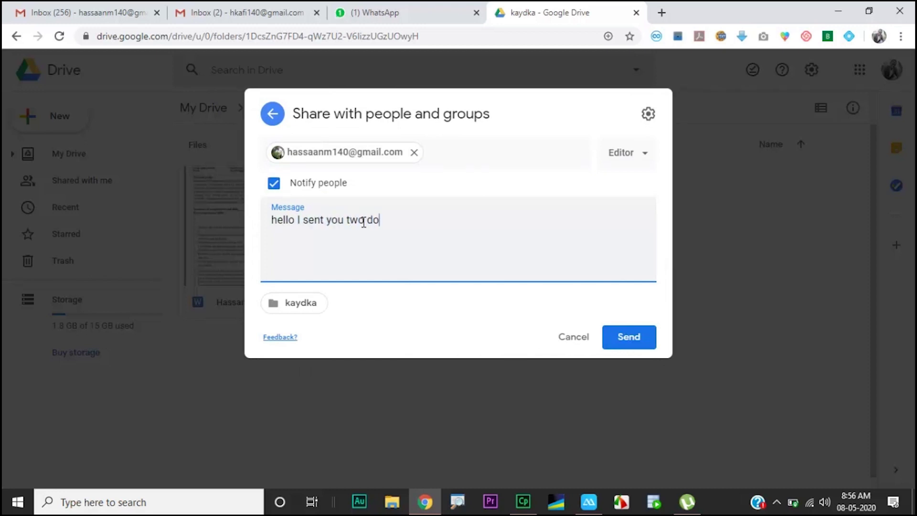
text(cuments)
click(648, 159)
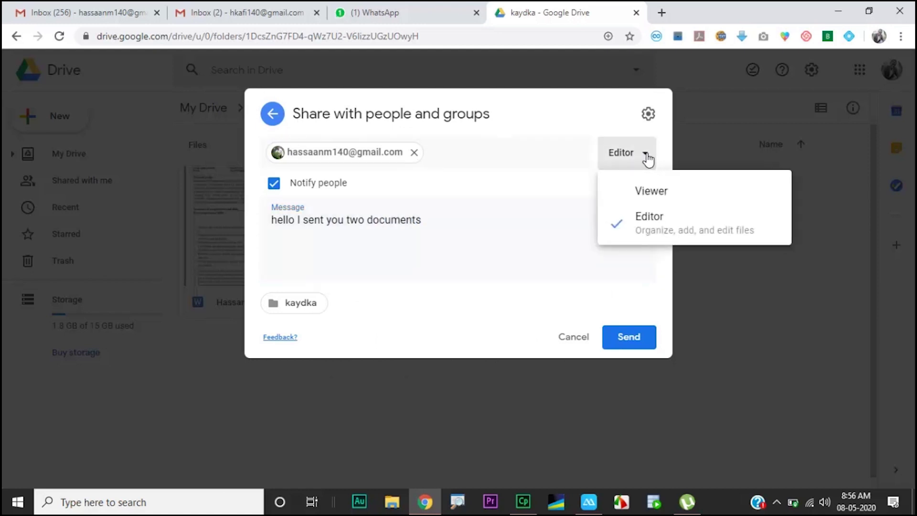
click(667, 234)
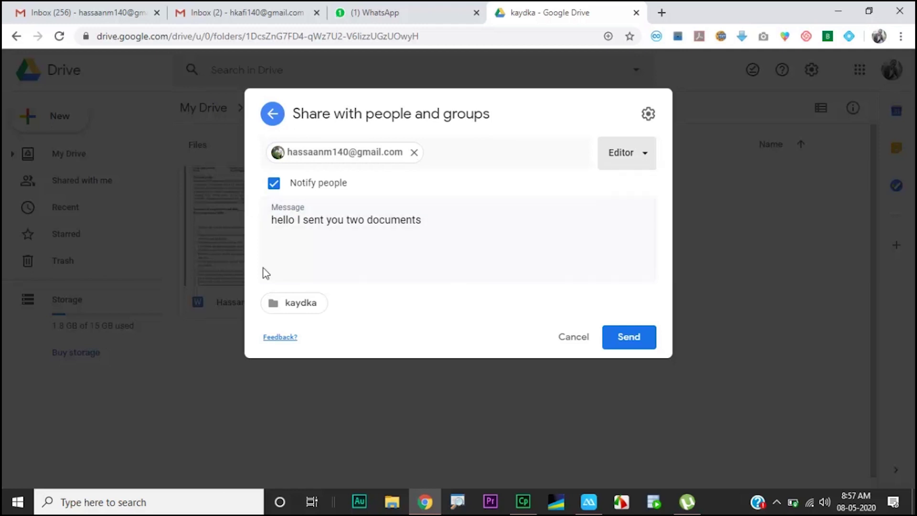
click(630, 340)
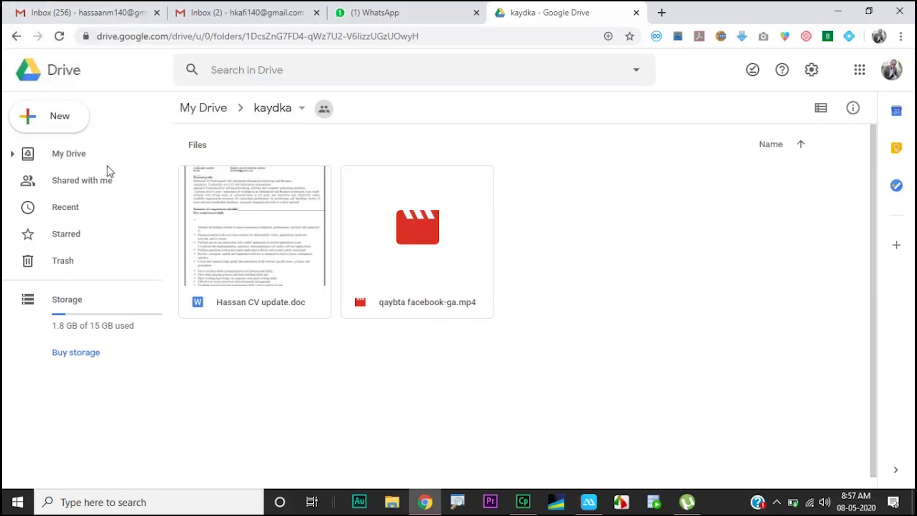
Switch to the recipient's Gmail inbox, open the kaydka collaboration invitation and follow its link to the shared folder.
click(67, 14)
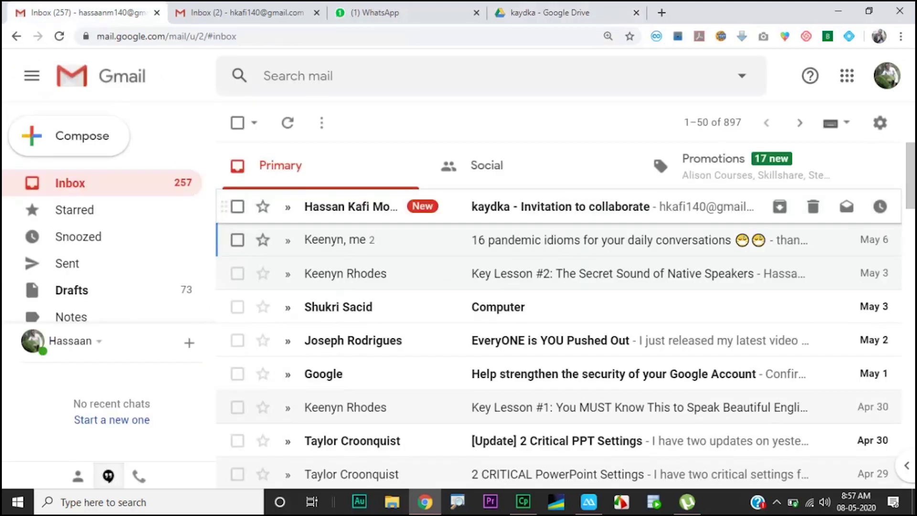
drag(349, 215, 410, 192)
click(341, 210)
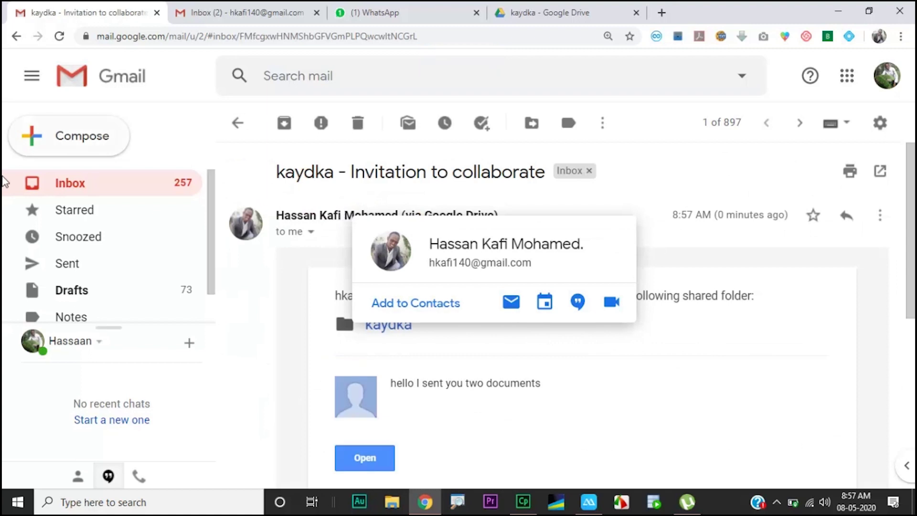
scroll(388, 389, down, 3)
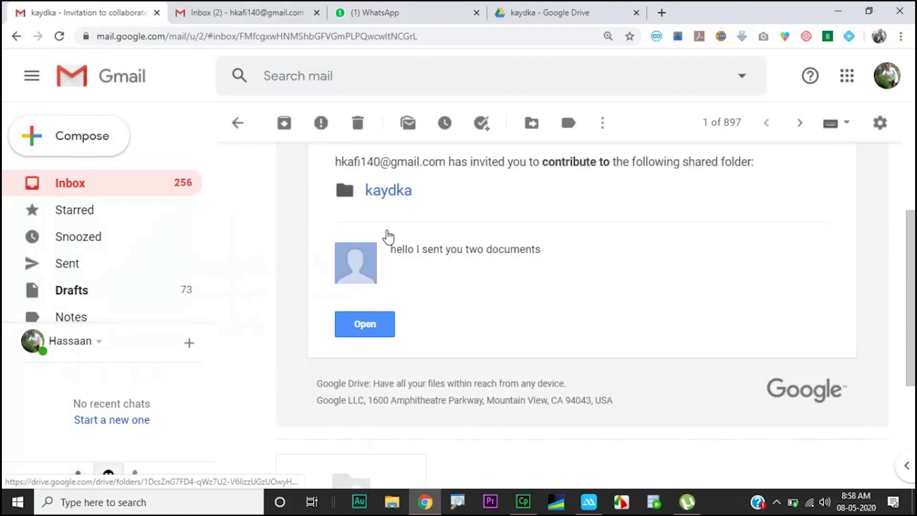
click(387, 194)
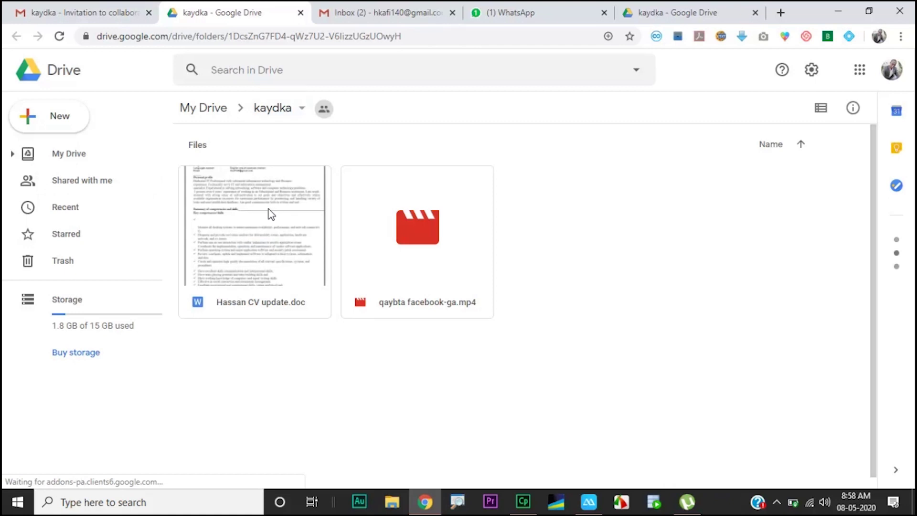
Examine the options available for the Word document, the video and the shared kaydka folder, and close that copy of the folder.
click(247, 226)
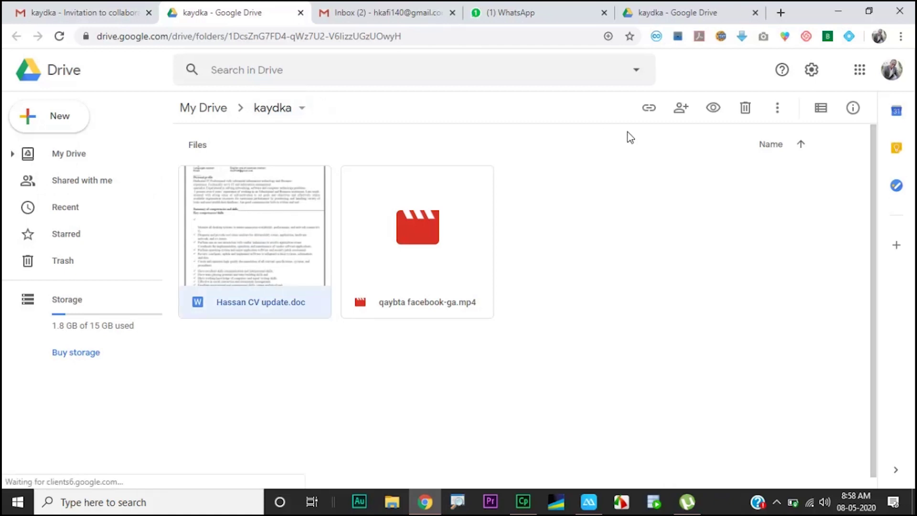
click(301, 110)
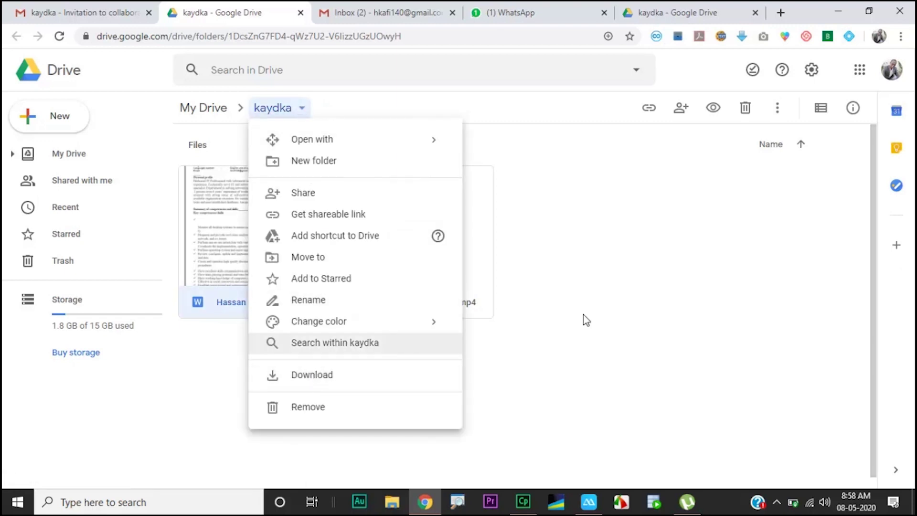
click(558, 205)
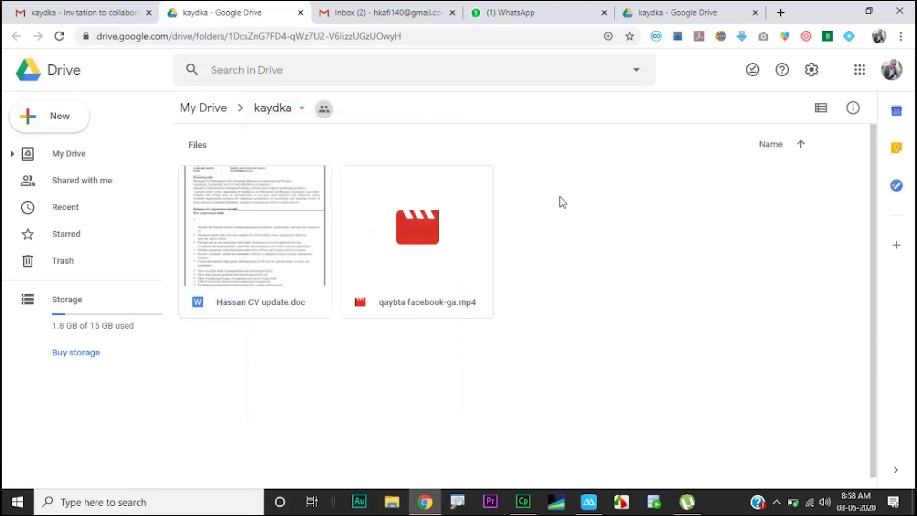
click(435, 205)
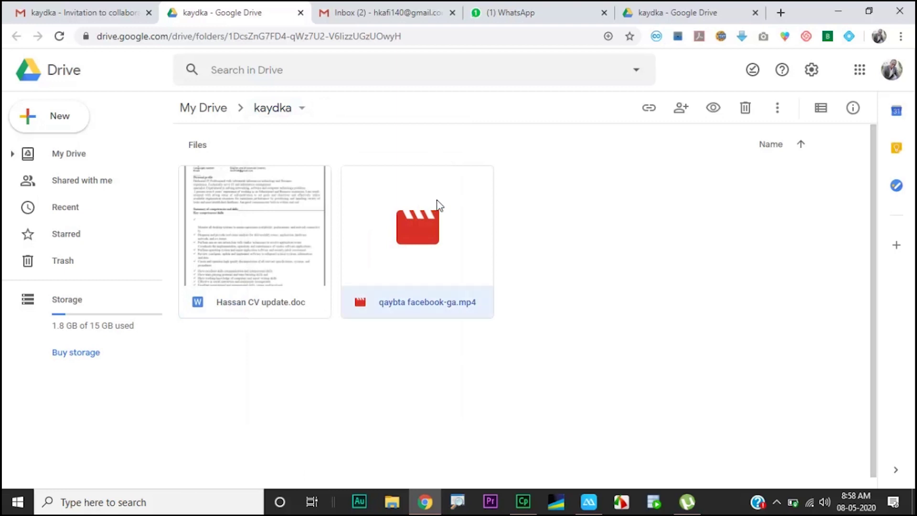
click(302, 111)
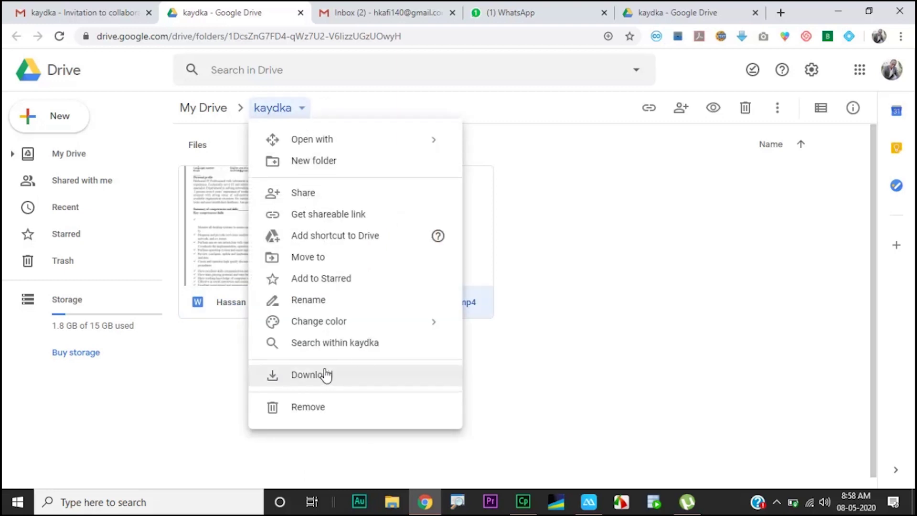
click(580, 283)
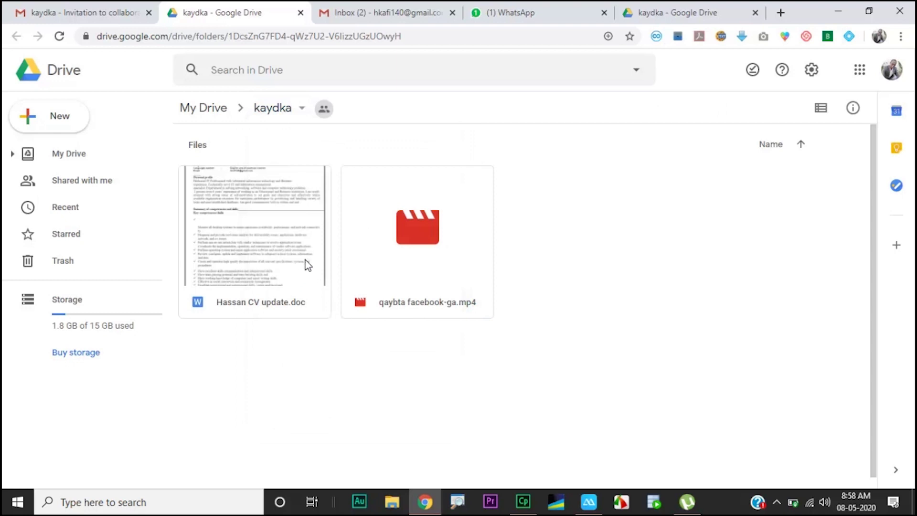
click(300, 13)
Return to the original kaydka folder in Drive and get its shareable link, selecting the link text.
click(549, 12)
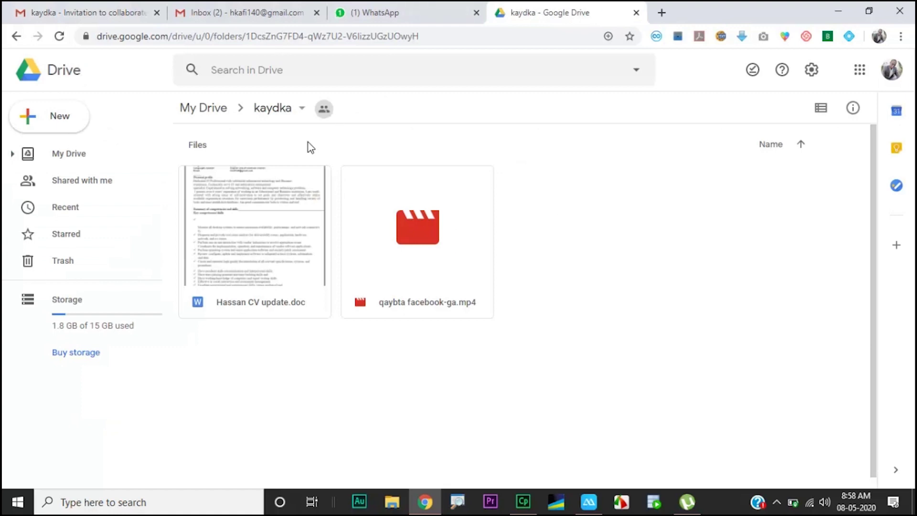
click(303, 110)
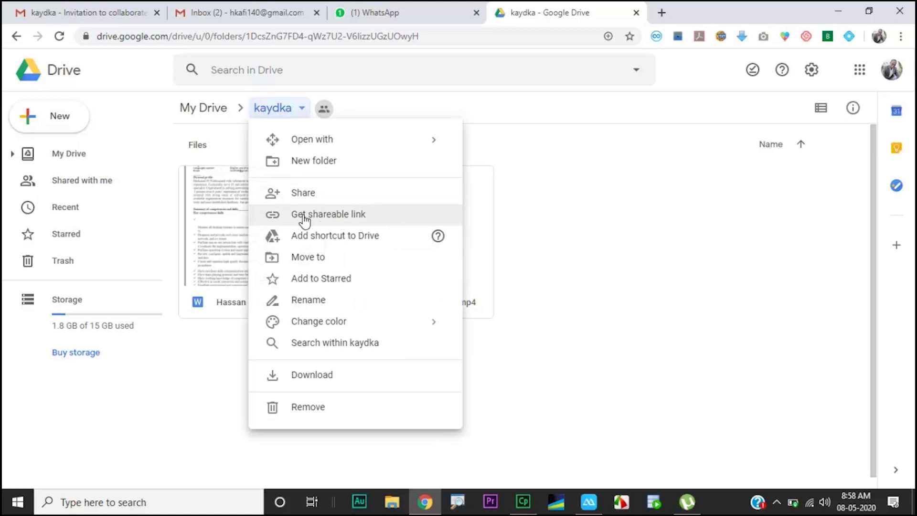
click(329, 216)
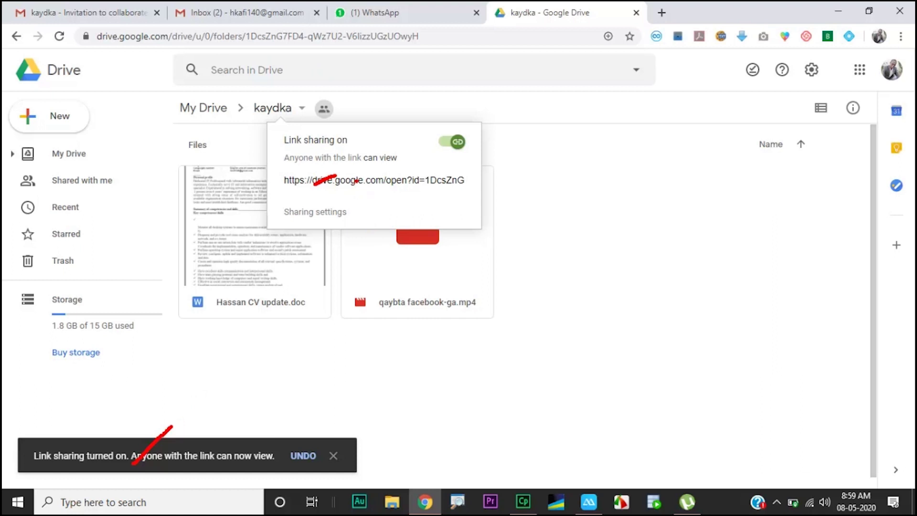
click(320, 180)
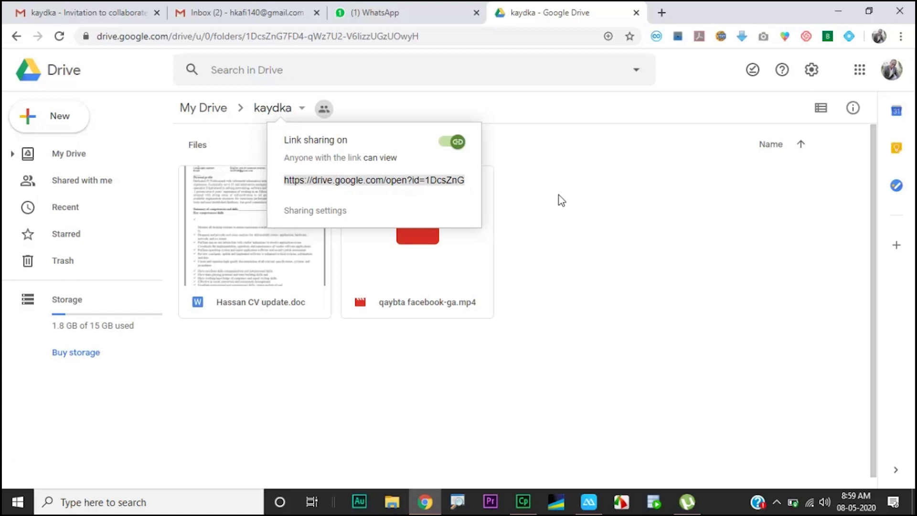
mouse_move(457, 129)
mouse_down()
mouse_move(431, 127)
mouse_move(427, 160)
mouse_move(476, 142)
mouse_up()
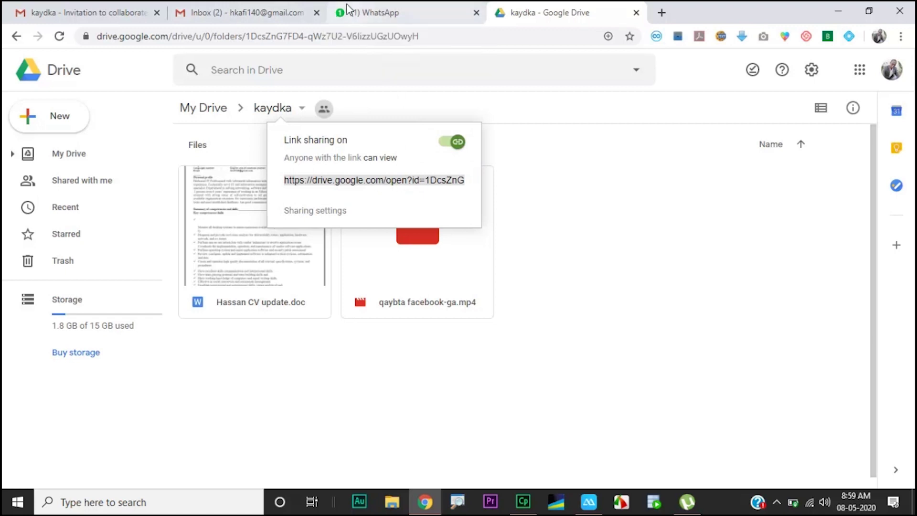
Switch to WhatsApp Web, find the contact's chat and send the copied kaydka folder link in it.
click(380, 13)
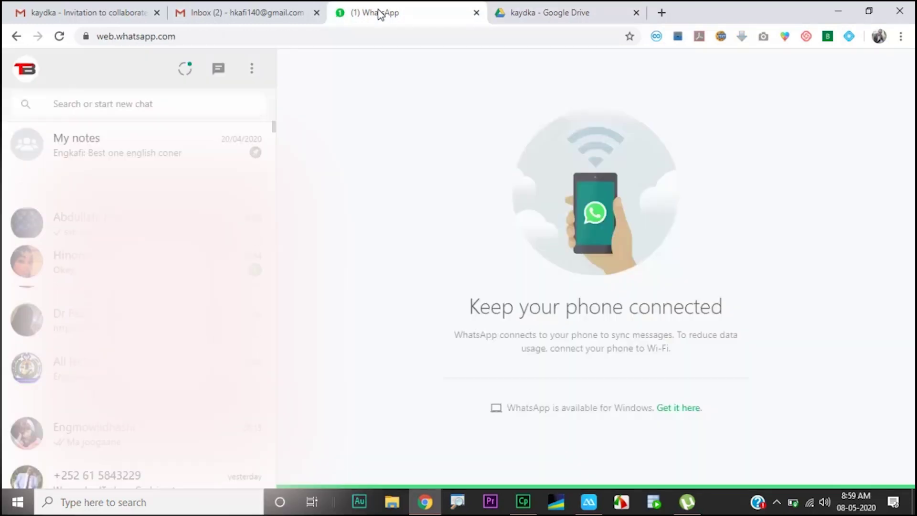
text(engkafi)
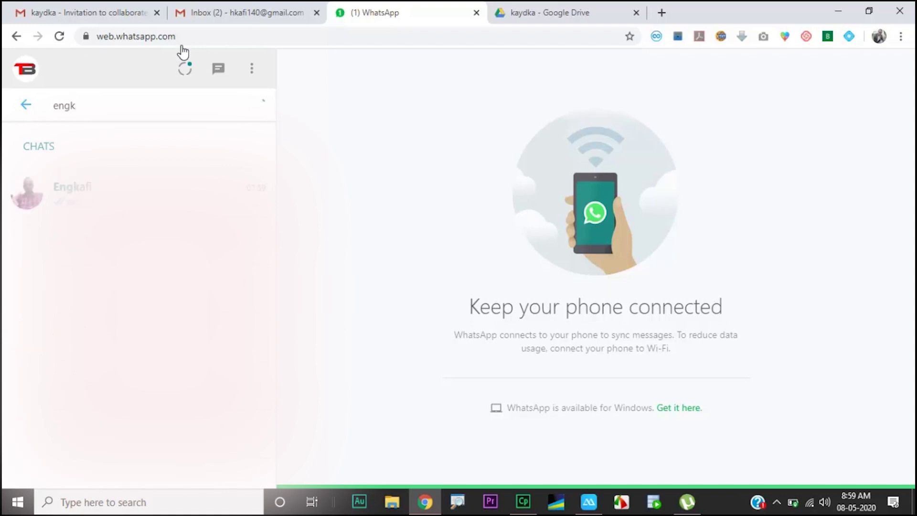
click(78, 196)
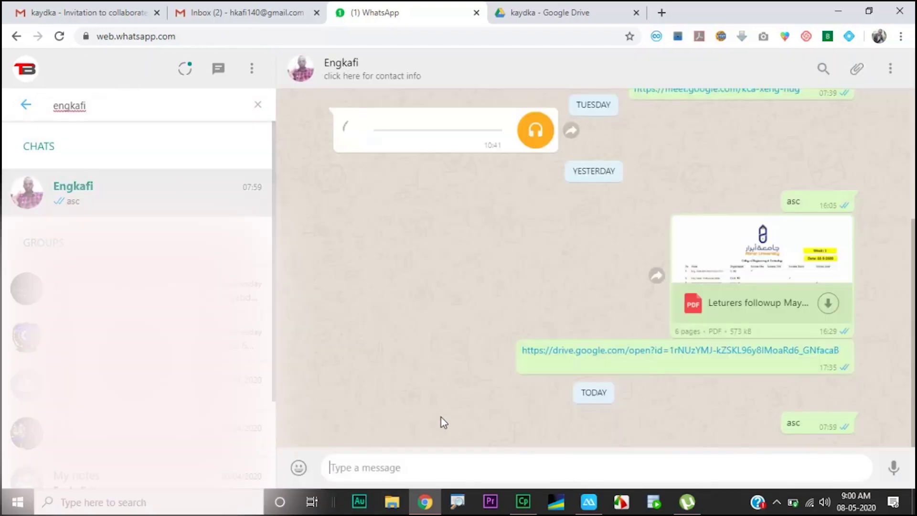
key(ctrl+v)
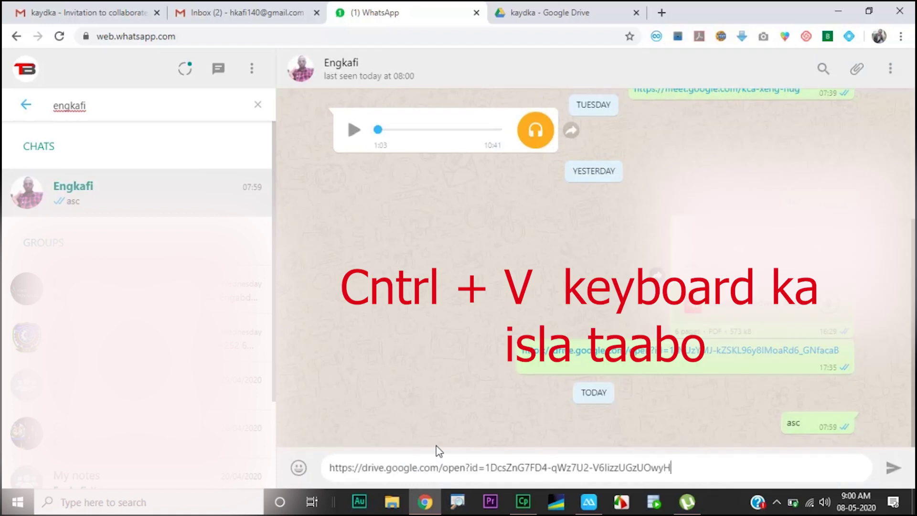
click(894, 472)
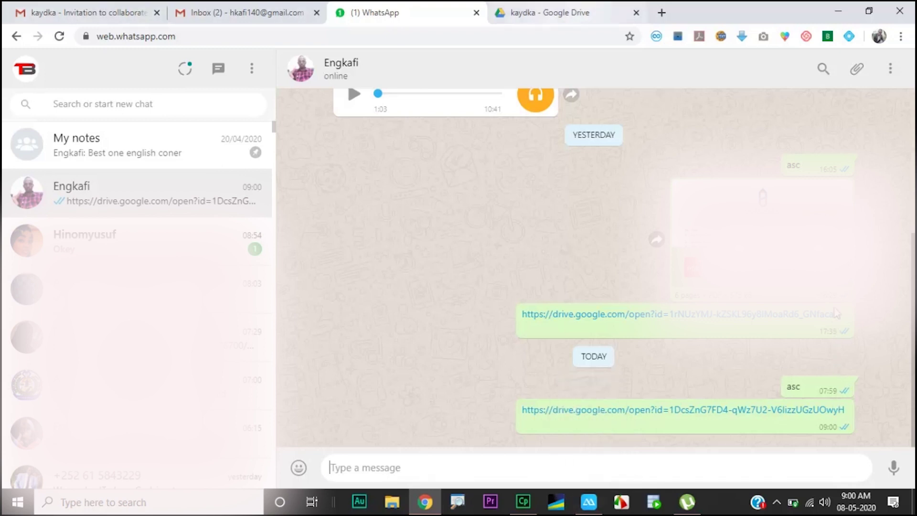
Minimize the browser, switch to the mirrored phone screen and open WhatsApp on the phone.
click(837, 11)
mouse_move(596, 484)
click(591, 502)
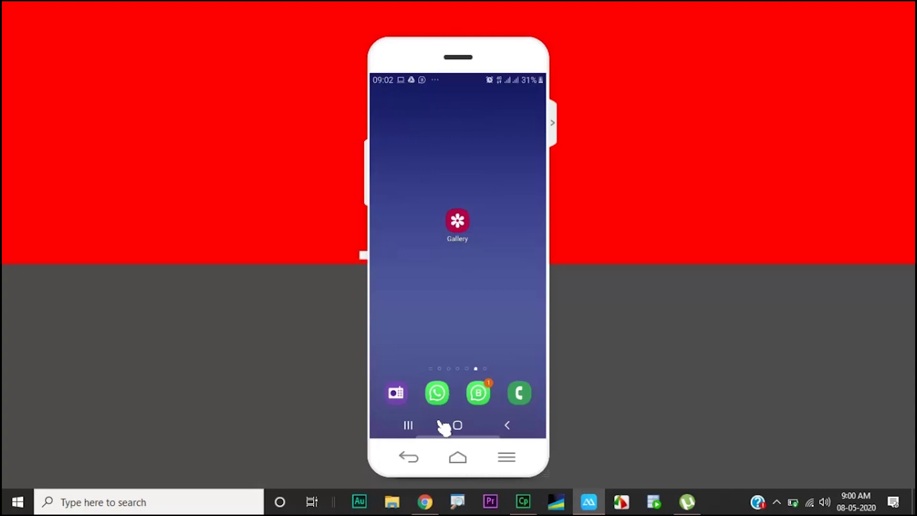
click(437, 395)
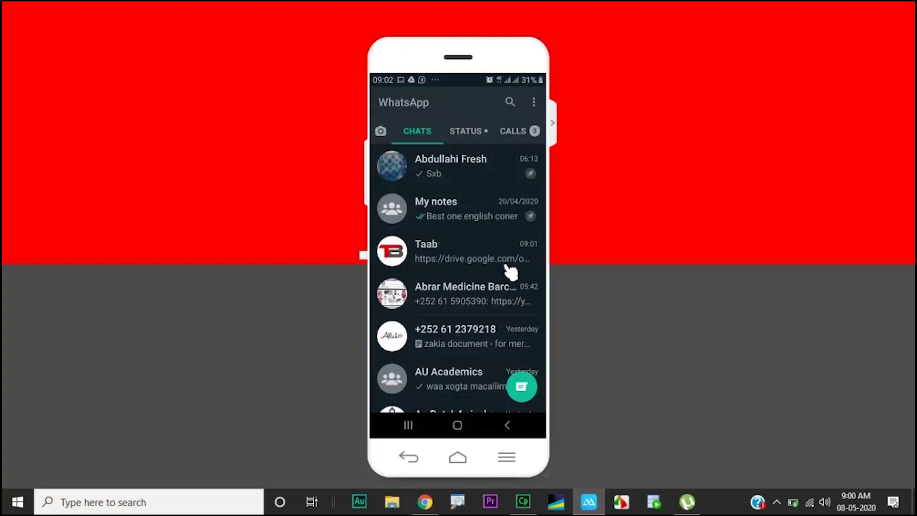
On the phone, open the newest Drive link in the contact's WhatsApp chat and view the Word document inside the kaydka folder.
click(456, 266)
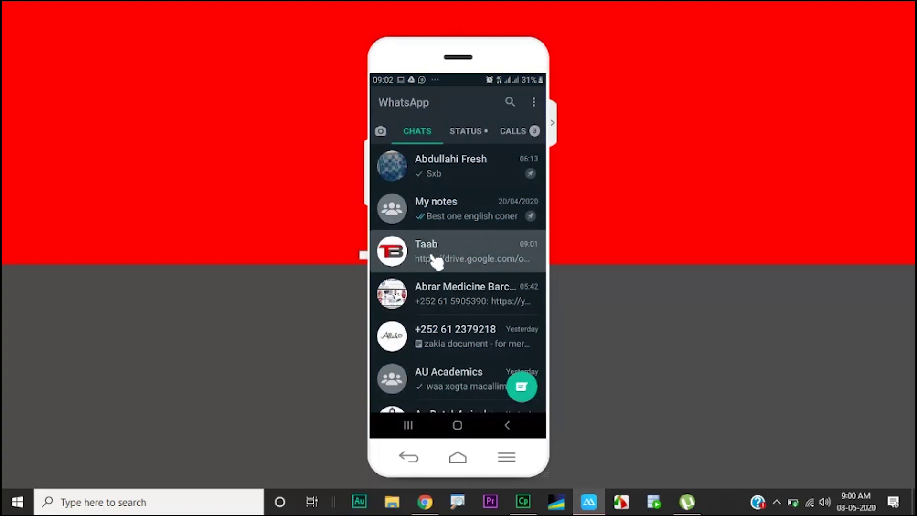
click(437, 261)
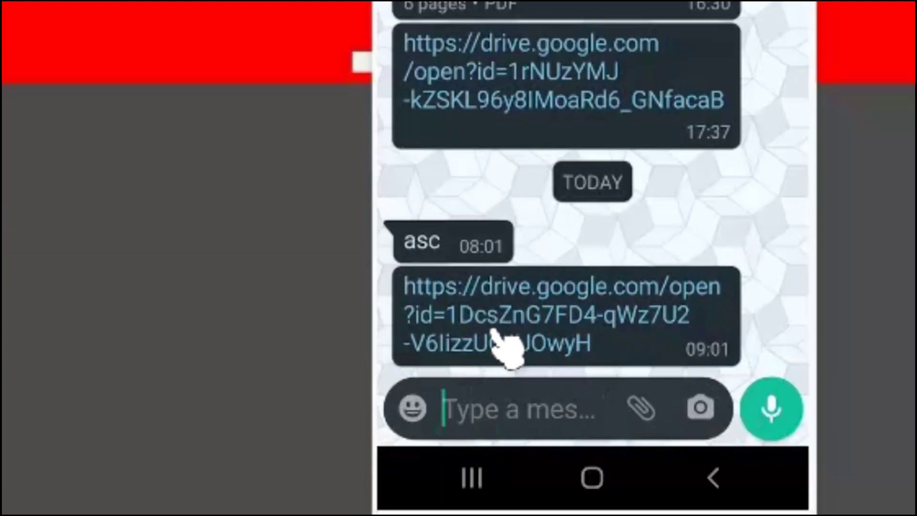
click(550, 296)
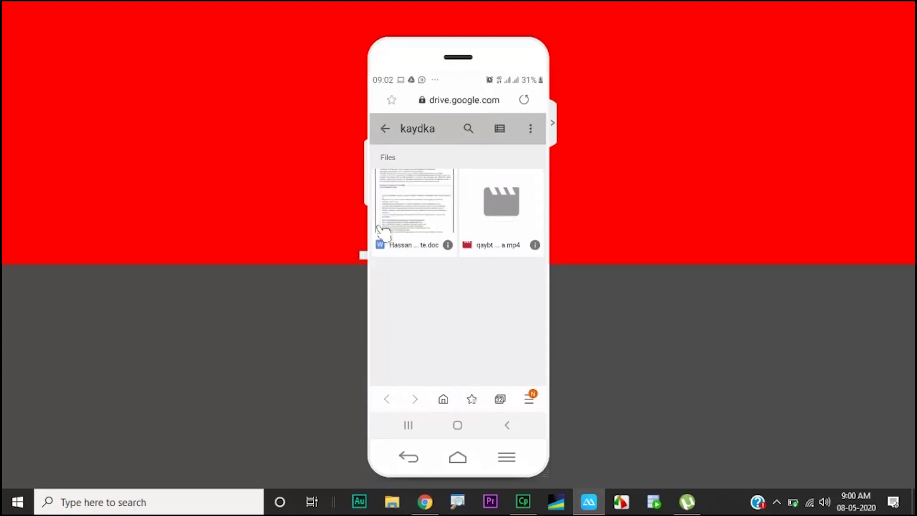
click(410, 192)
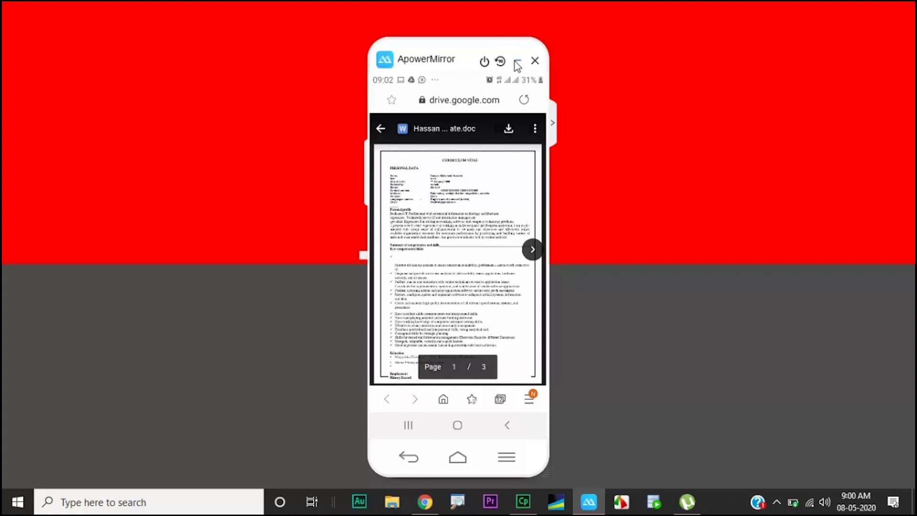
Minimize the phone mirror, dismiss the link sharing details of the kaydka folder in Drive and go back to My Drive.
click(518, 63)
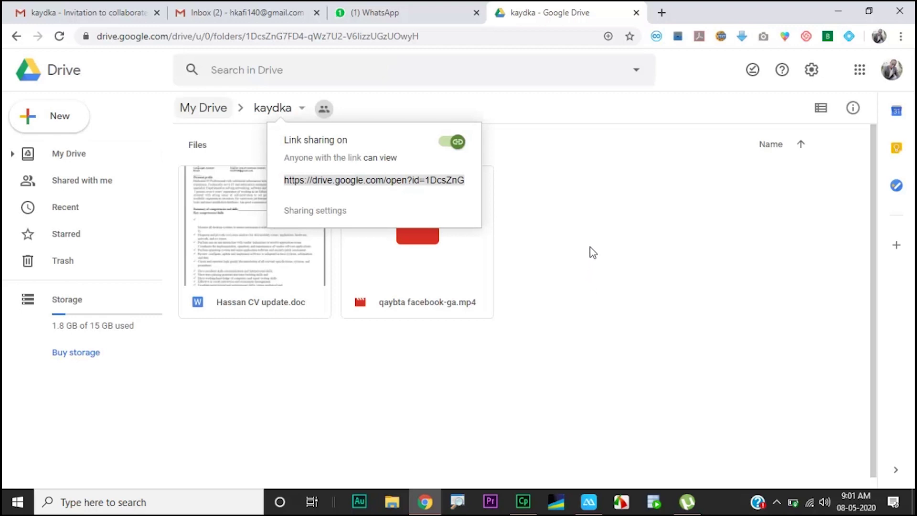
click(594, 216)
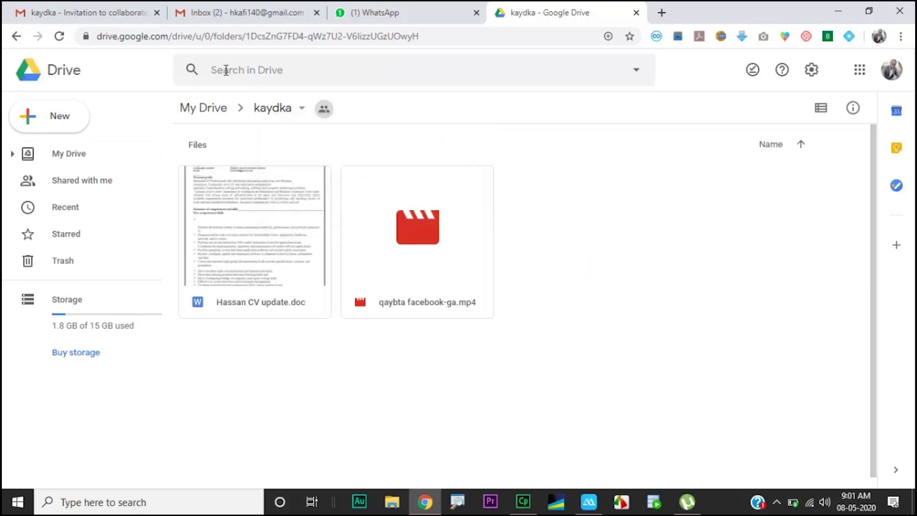
click(202, 109)
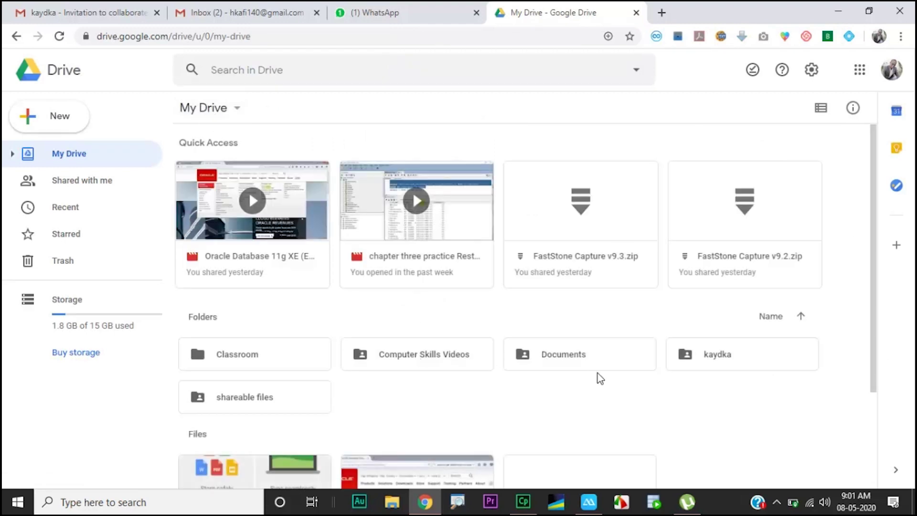
Upload the file "WhatsApp Image 2020-05-07 at 13.53.22" from the computer's Google Drive folder to My Drive.
scroll(726, 396, down, 1)
right_click(575, 329)
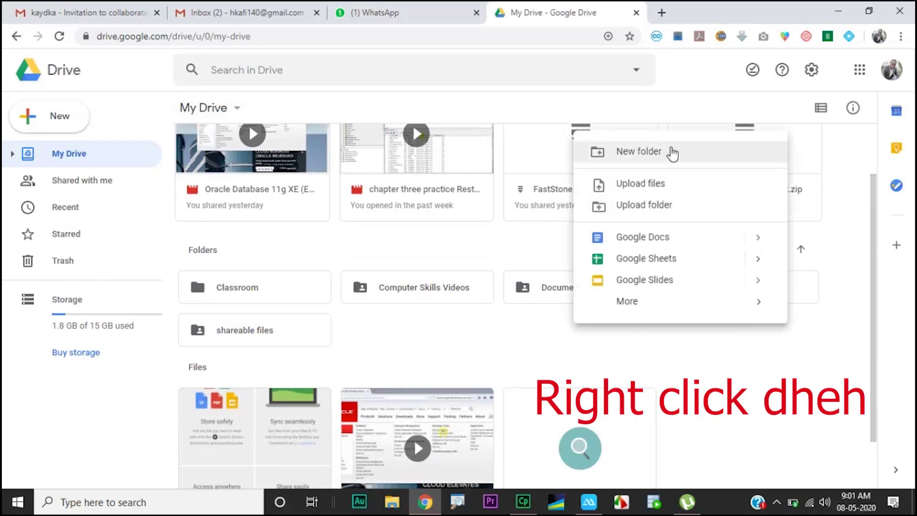
click(650, 188)
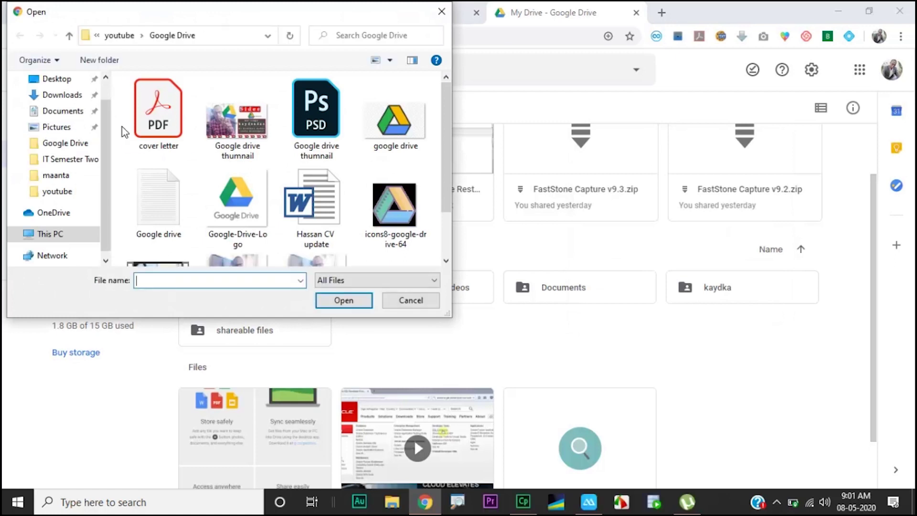
scroll(277, 162, down, 1)
click(211, 213)
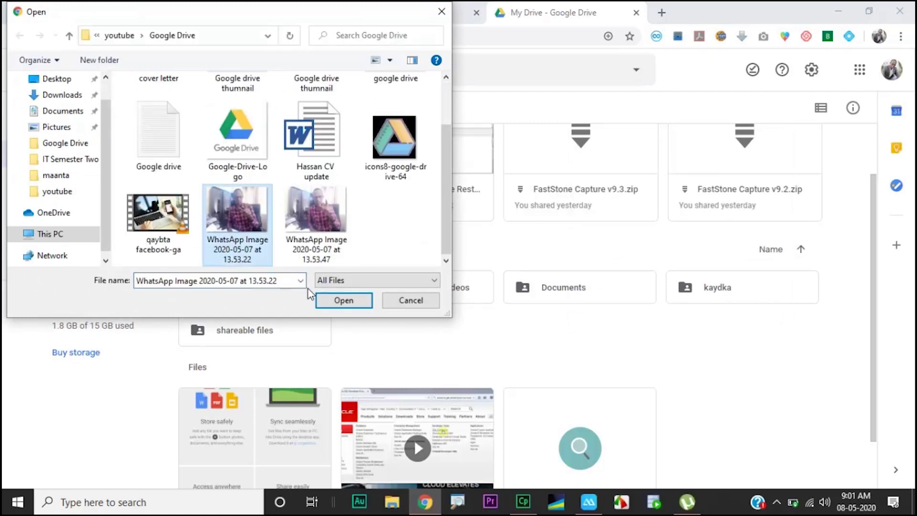
click(348, 302)
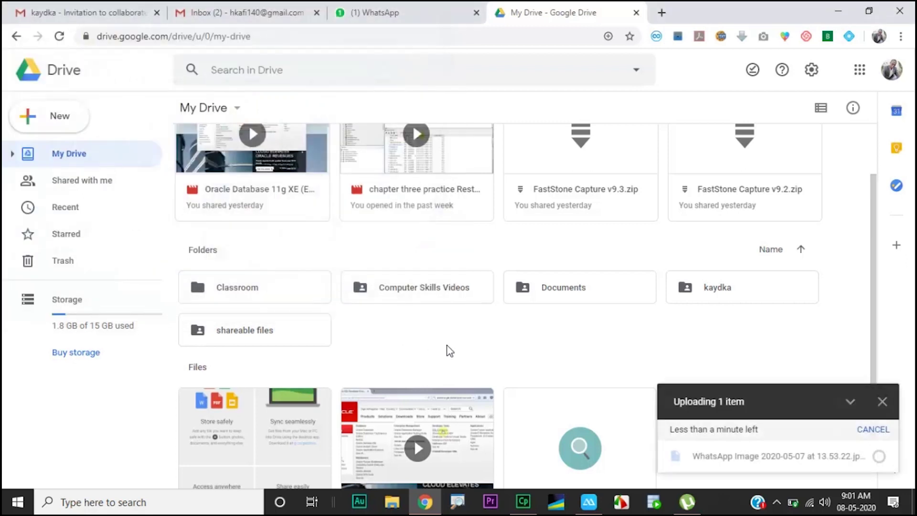
Upload the "cover letter" PDF from the same computer folder to My Drive and dismiss the upload status.
right_click(494, 349)
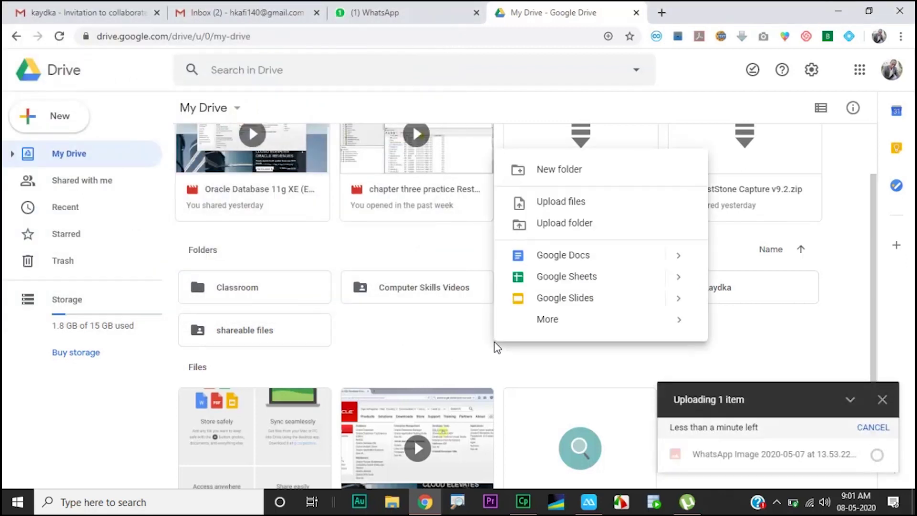
click(566, 202)
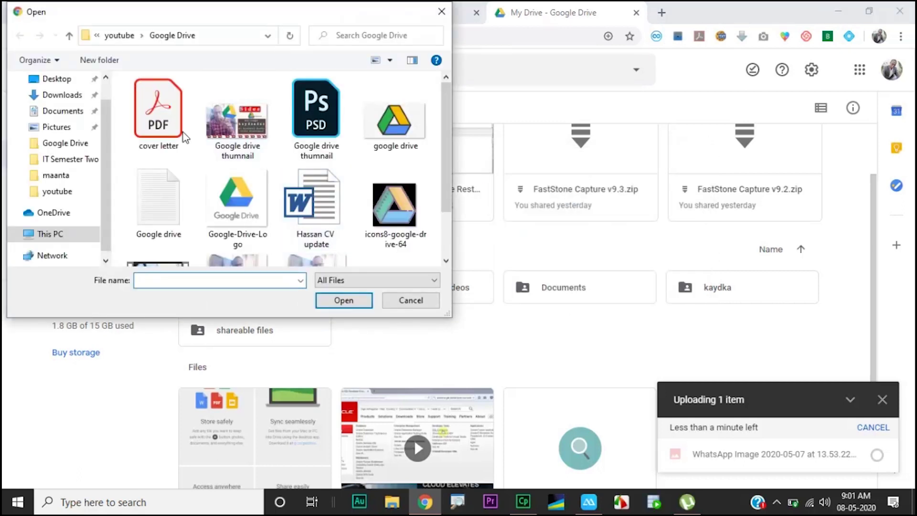
click(158, 119)
click(344, 300)
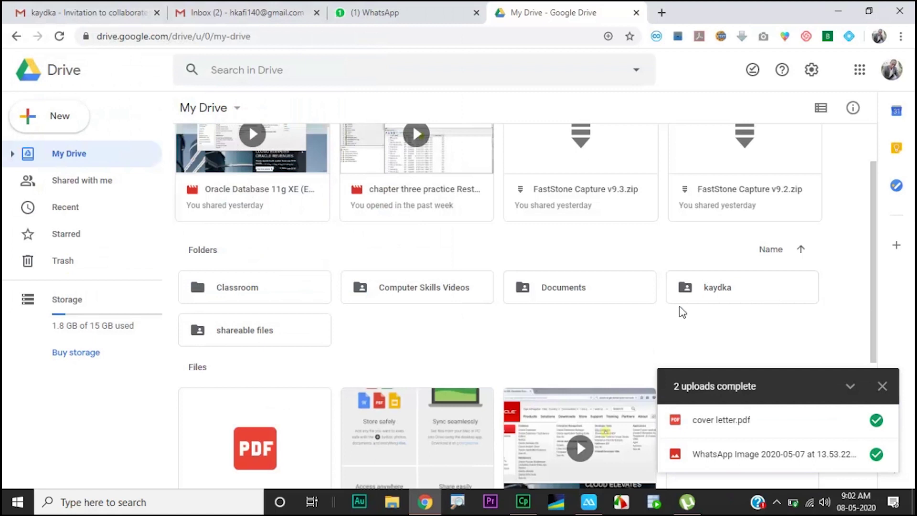
click(882, 386)
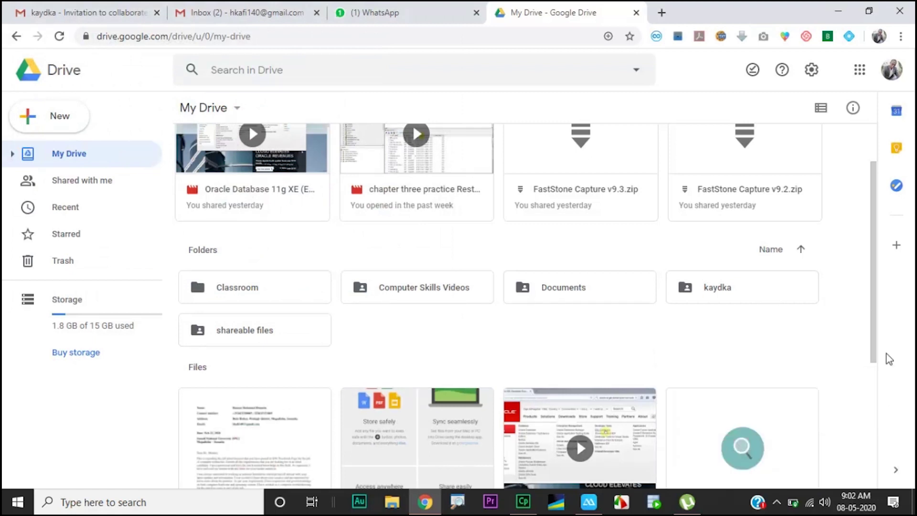
Locate the two uploaded files in My Drive and download the WhatsApp image to the computer.
scroll(879, 379, down, 3)
scroll(878, 380, down, 2)
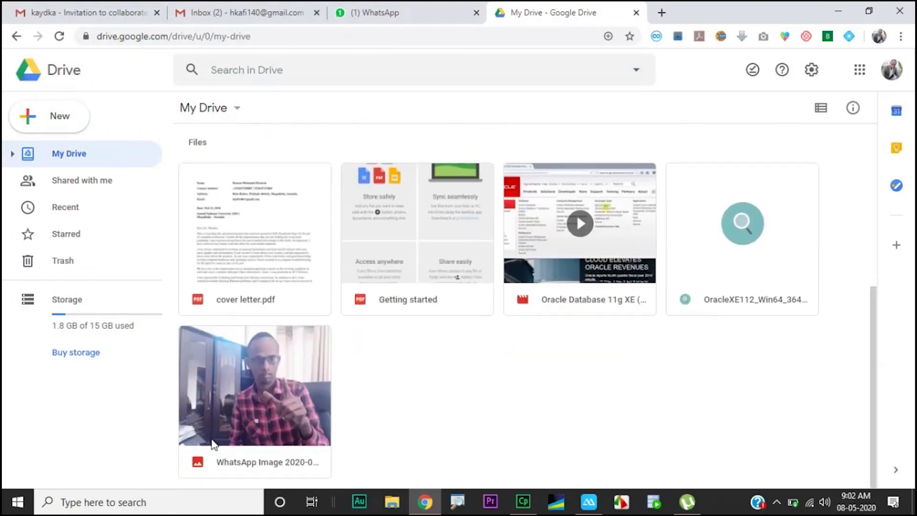
click(254, 221)
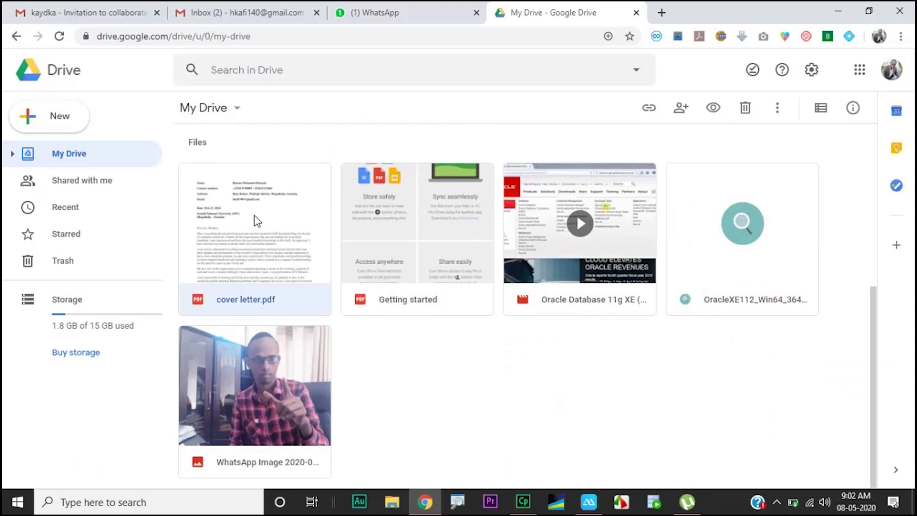
click(243, 392)
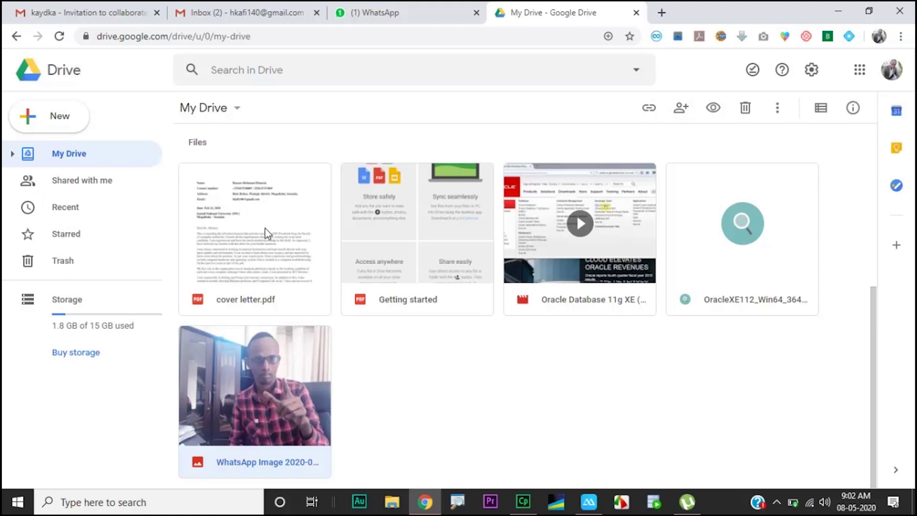
right_click(243, 379)
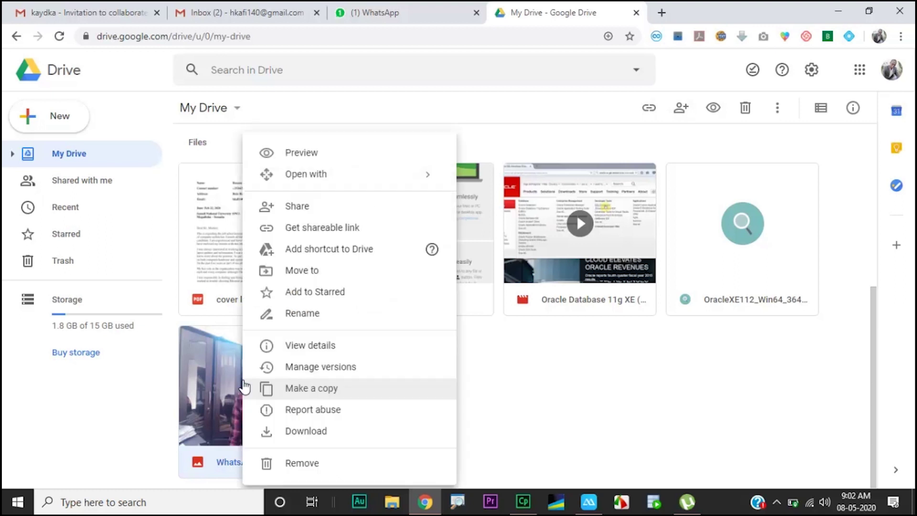
click(310, 432)
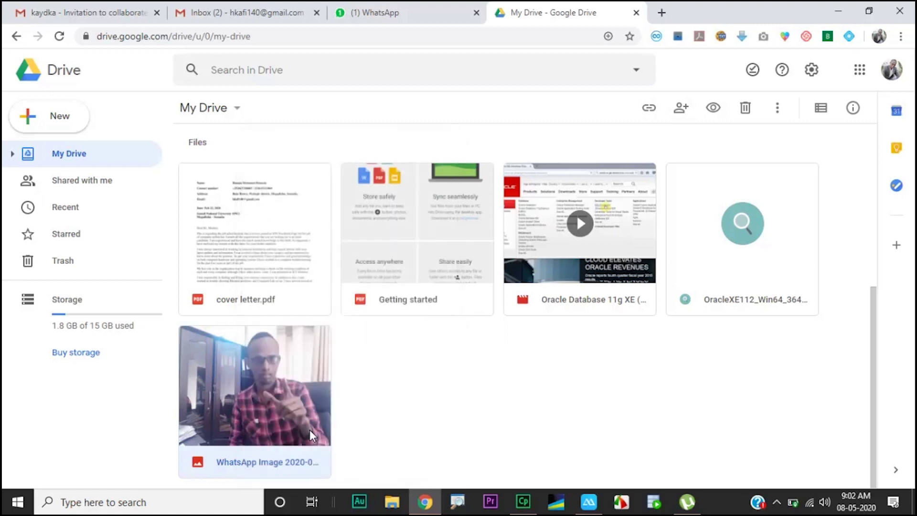
Move the WhatsApp image from My Drive into the kaydka folder, accepting the change in who has access.
right_click(233, 380)
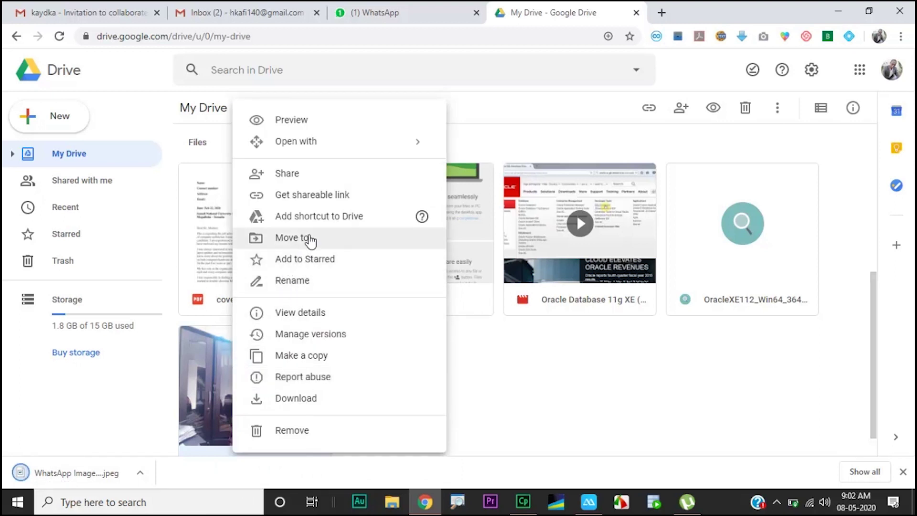
scroll(309, 236, down, 2)
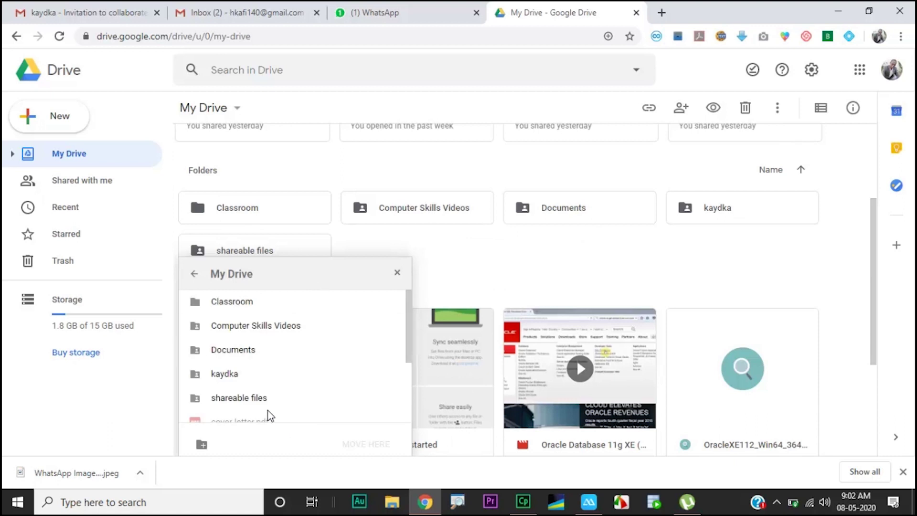
click(232, 373)
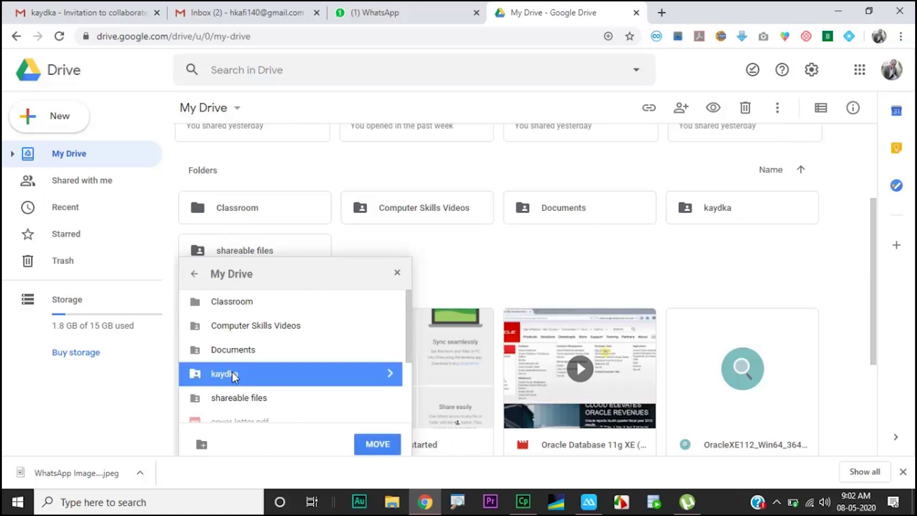
click(377, 445)
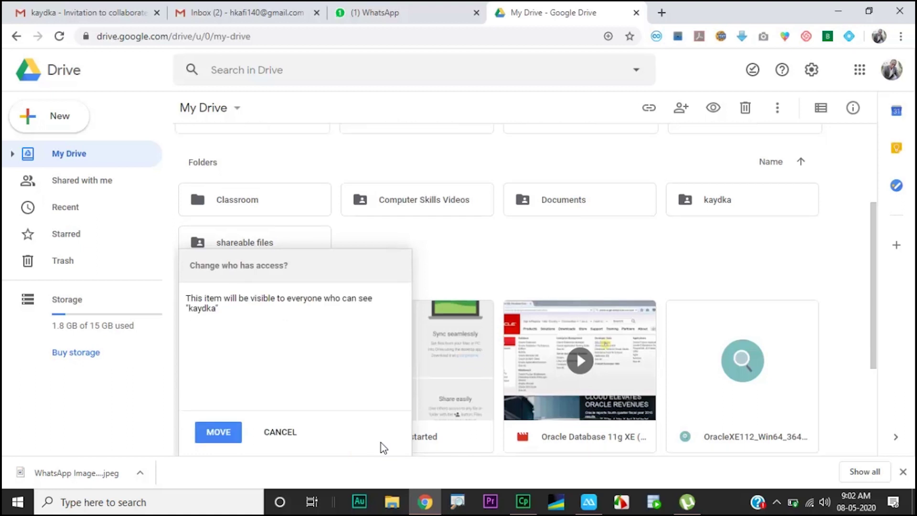
click(219, 432)
Open the kaydka folder to check for the moved WhatsApp image and return to My Drive.
double_click(729, 206)
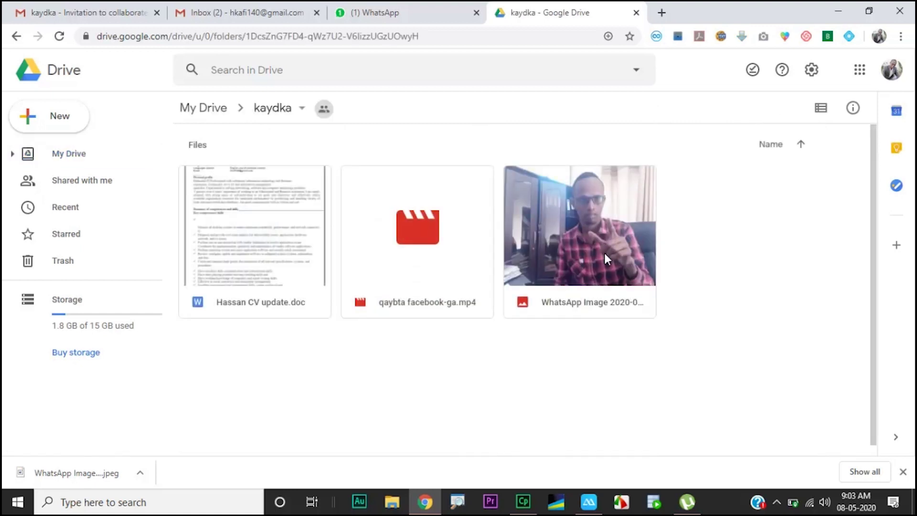
drag(593, 249, 659, 221)
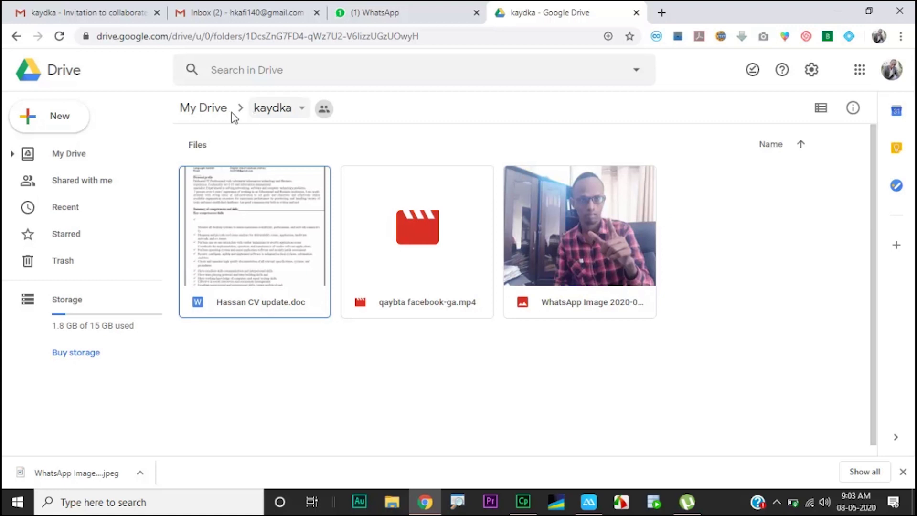
click(206, 110)
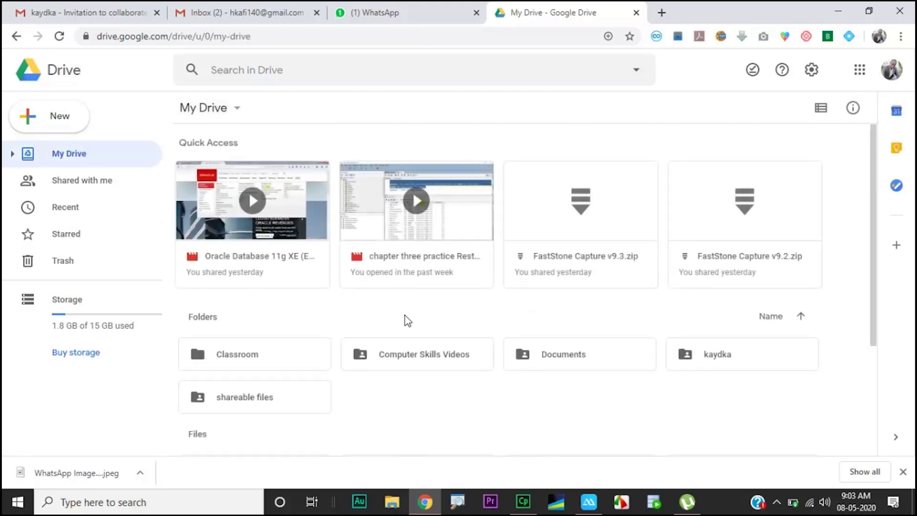
Switch the My Drive contents to the list layout and back to the grid layout.
scroll(411, 324, down, 3)
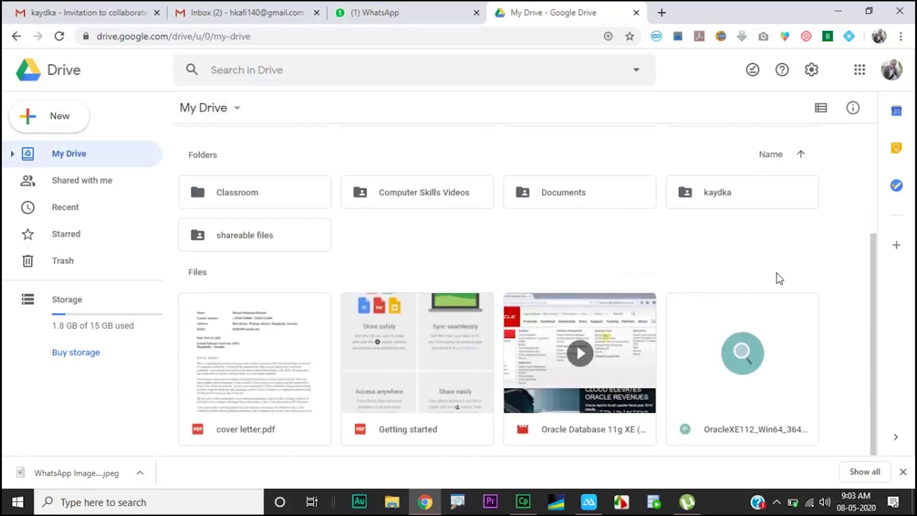
scroll(779, 279, up, 3)
scroll(590, 378, down, 1)
scroll(602, 368, up, 1)
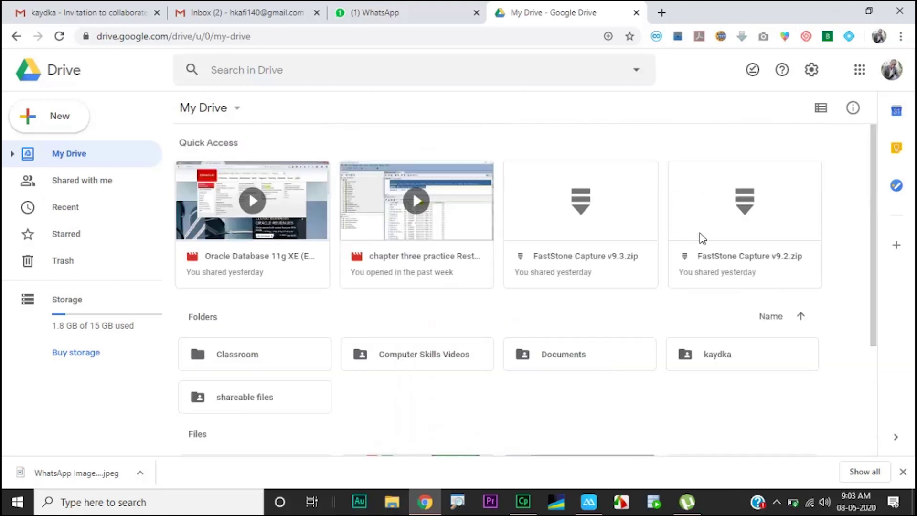
scroll(430, 337, down, 2)
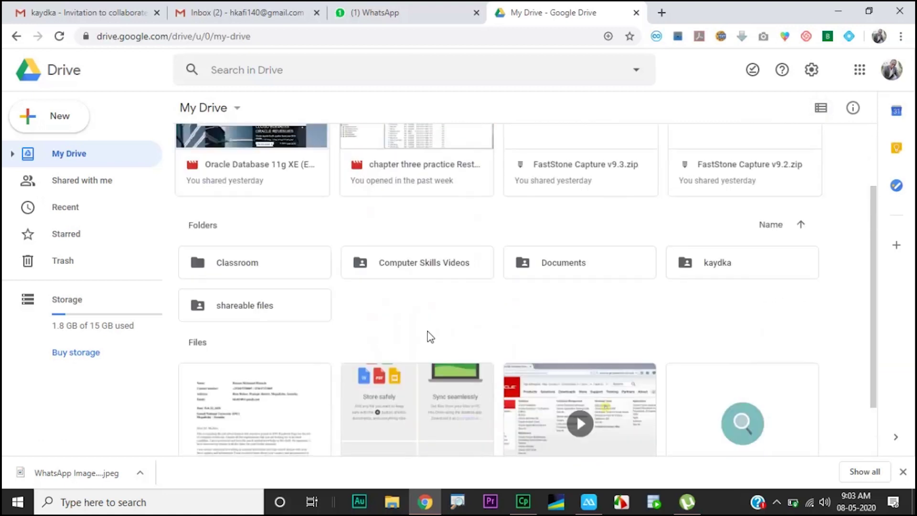
scroll(430, 337, down, 1)
scroll(743, 250, up, 3)
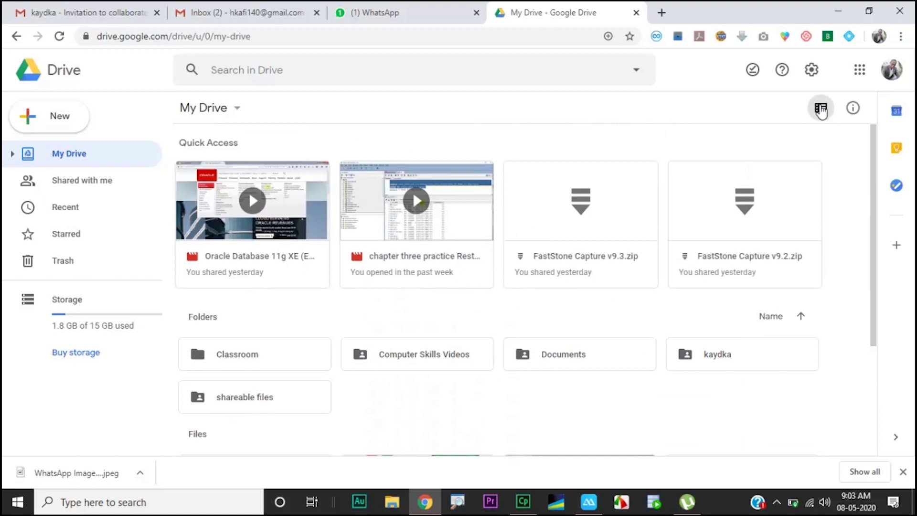
click(821, 110)
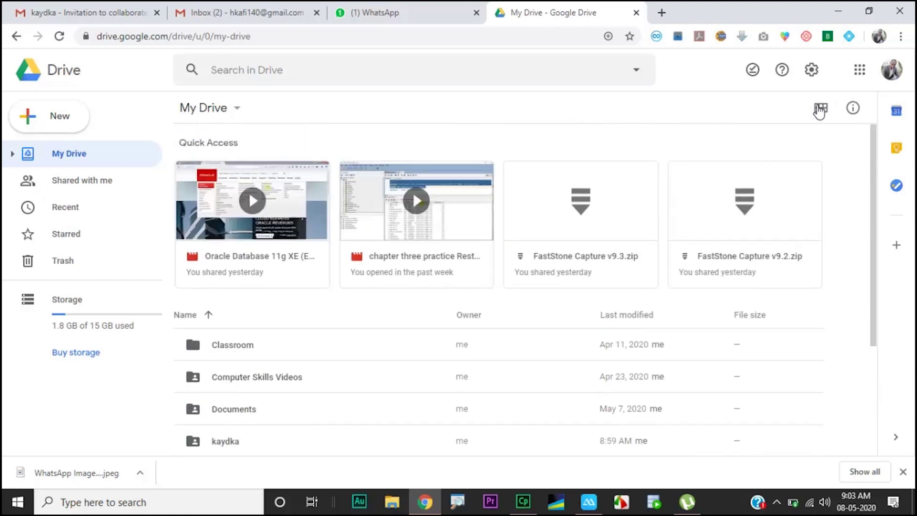
click(820, 110)
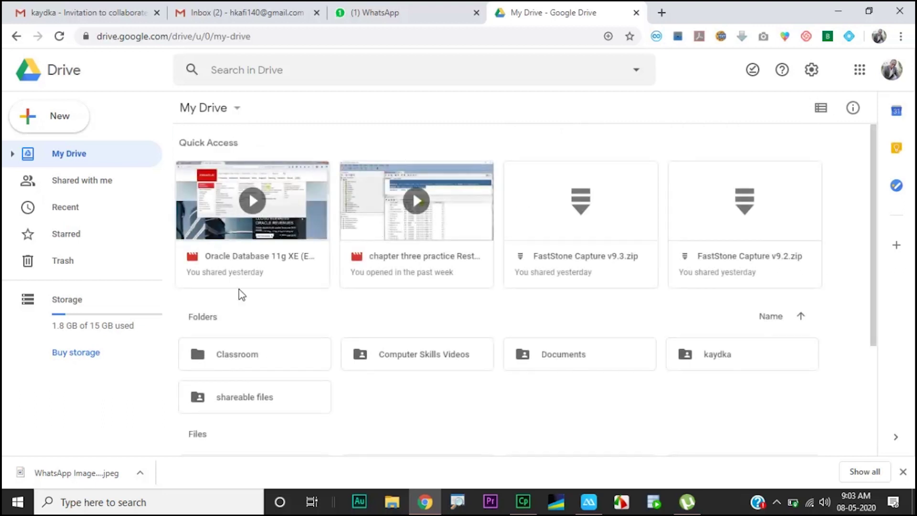
scroll(485, 345, down, 3)
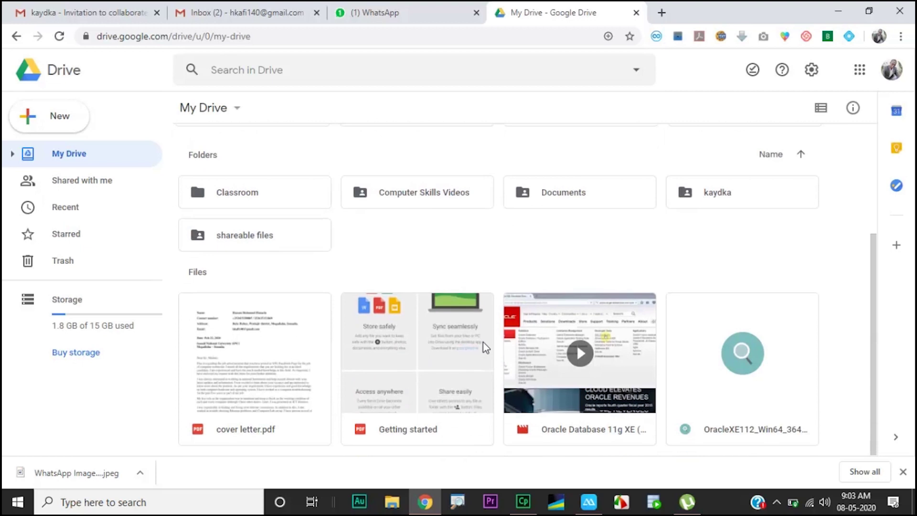
scroll(486, 346, up, 3)
scroll(547, 323, down, 3)
scroll(543, 216, up, 3)
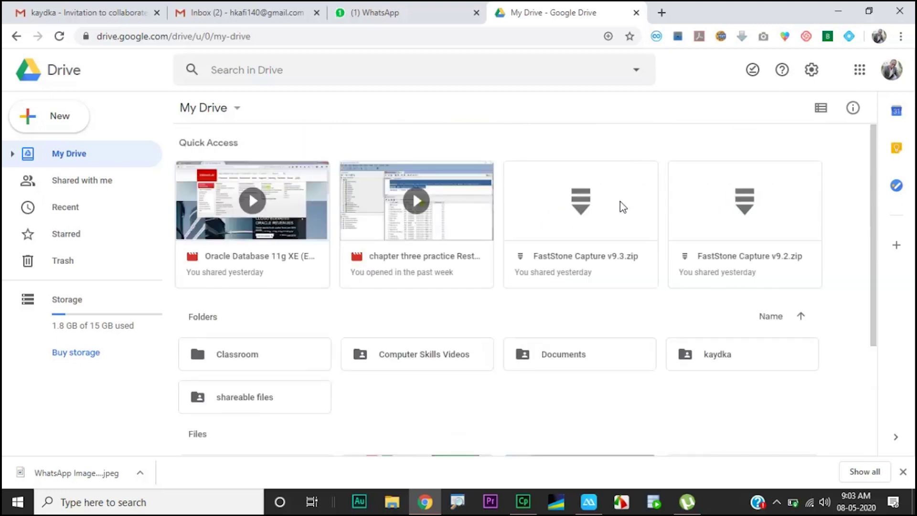
scroll(623, 206, down, 3)
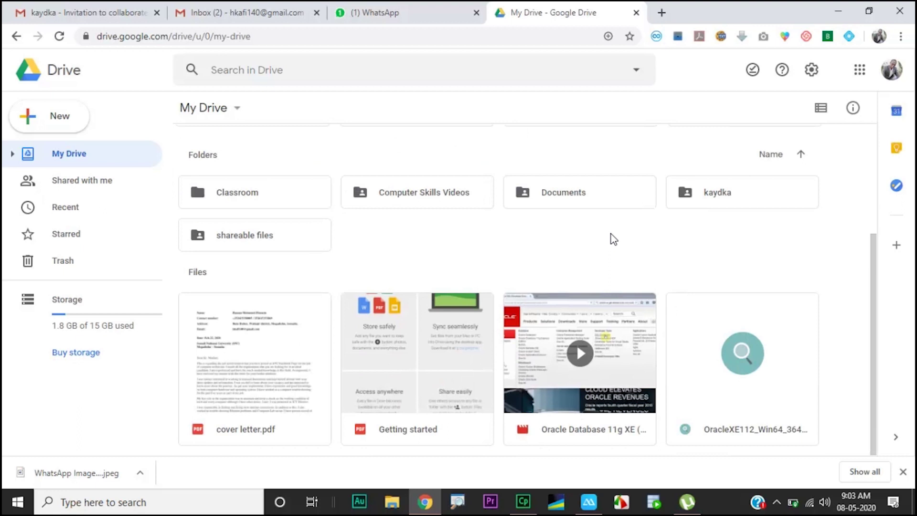
right_click(256, 343)
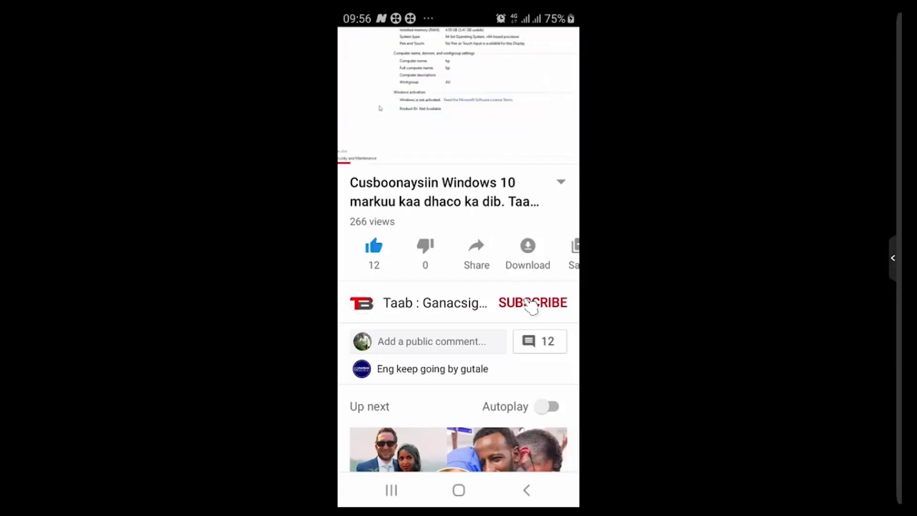
In the YouTube mobile app, subscribe to the Taab : Ganacsiga iyo Tijnoolijiyadda channel with all notifications enabled and open its channel page.
click(530, 305)
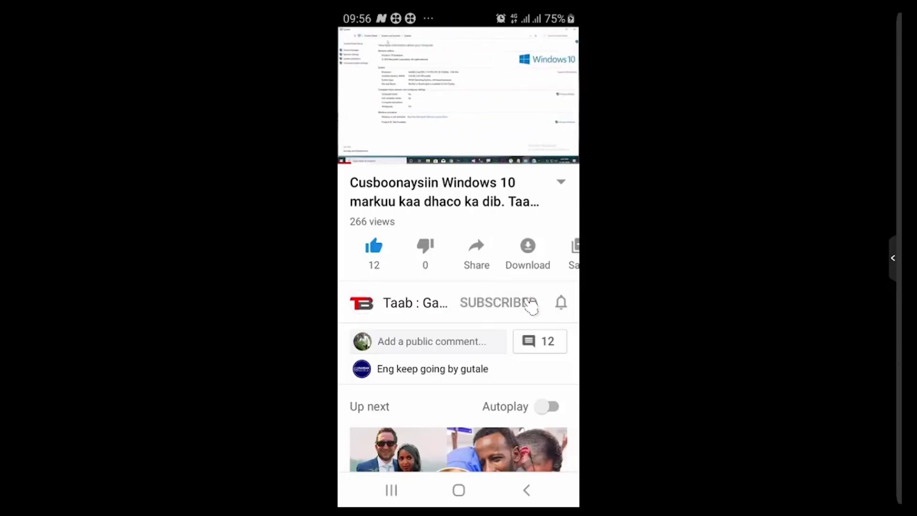
click(560, 302)
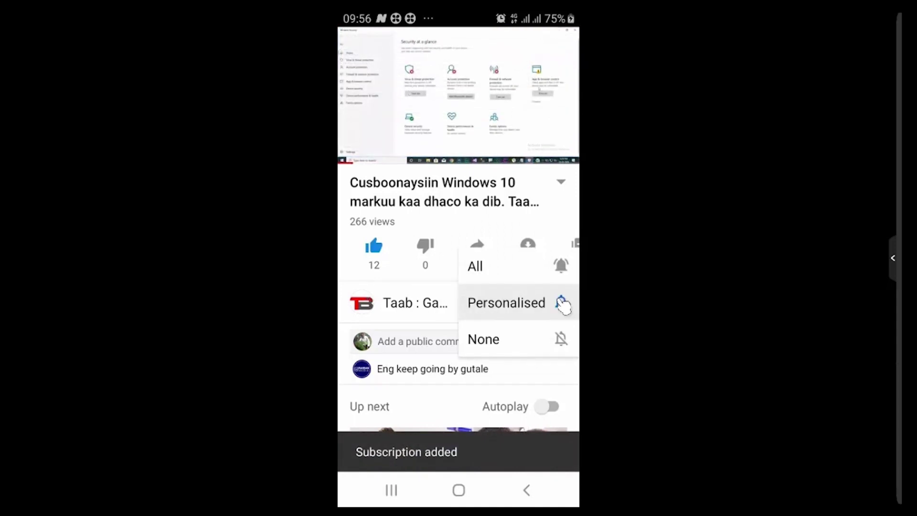
click(555, 268)
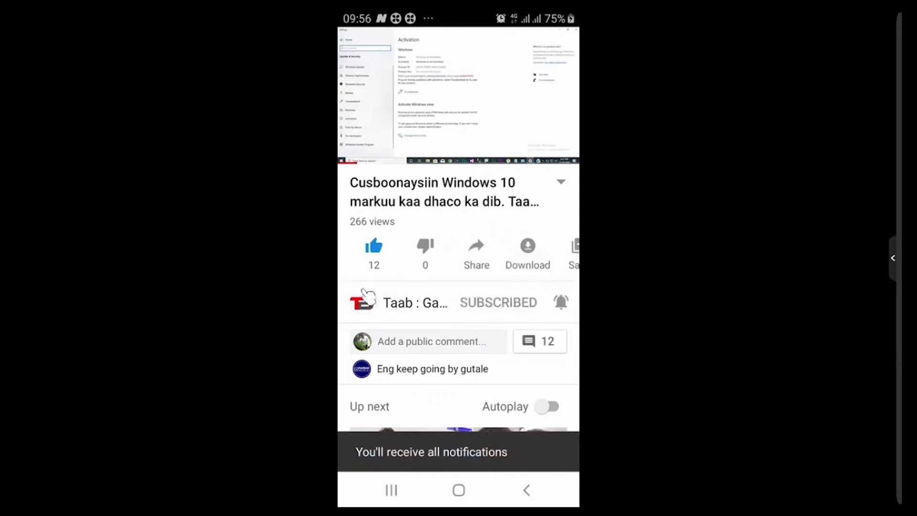
click(397, 301)
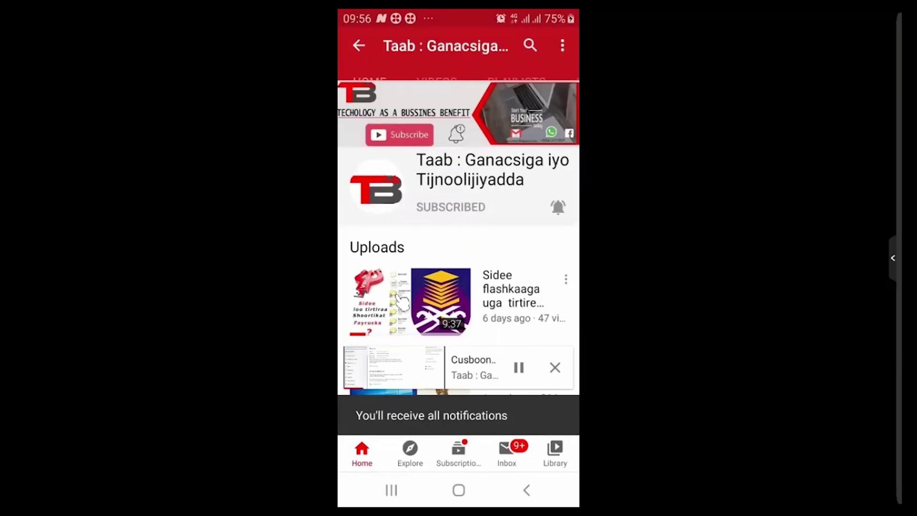